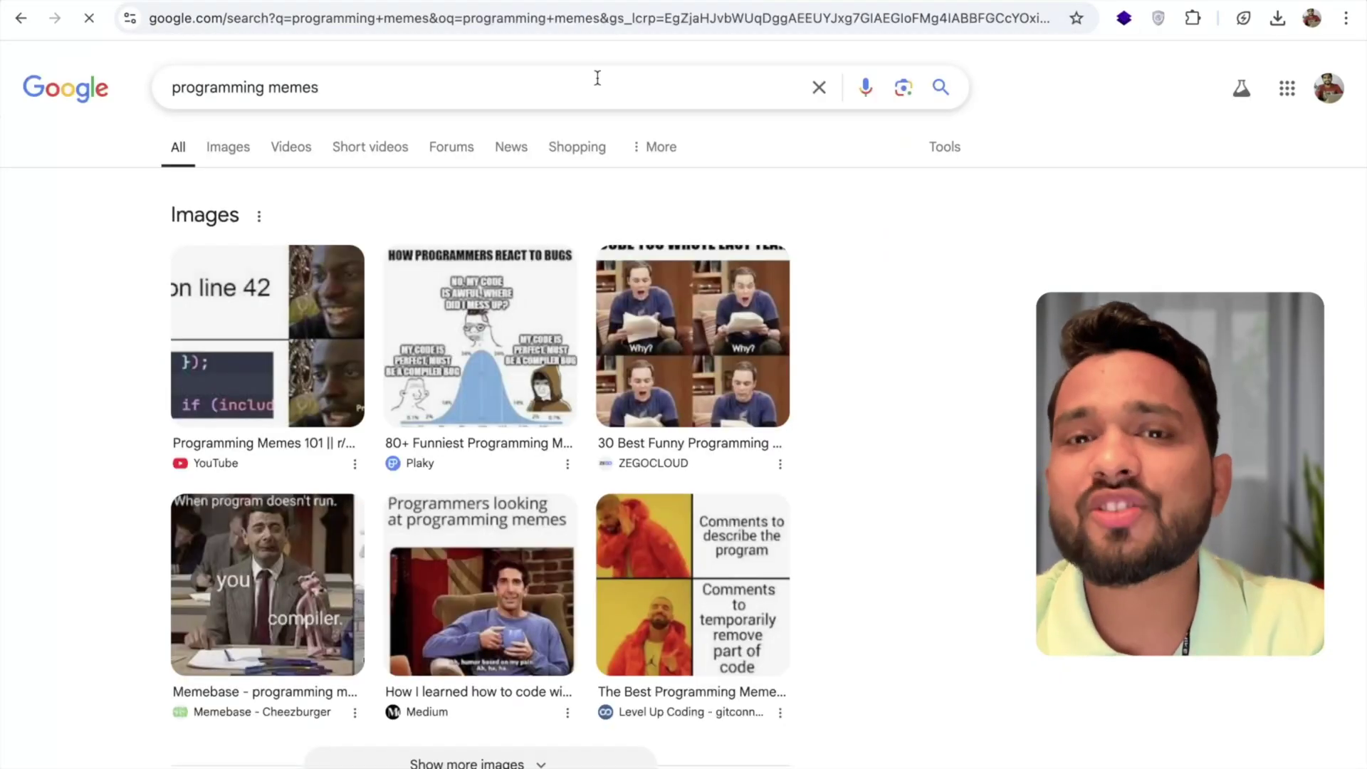
# Show the image results for the "programming memes" search.
pyautogui.click(219, 145)
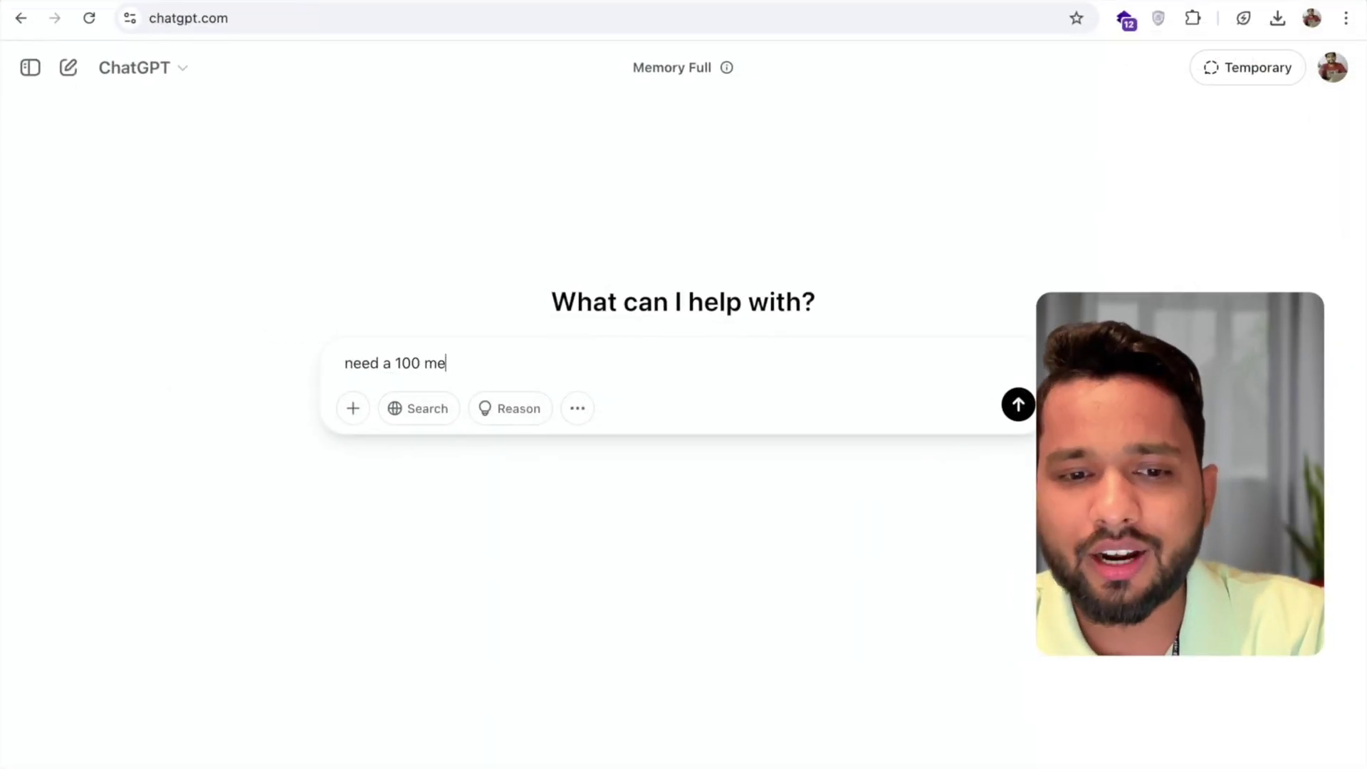
# Ask ChatGPT for 100 two-line memes in a CSV file, giving "do your studies and then play" / "first play then study" as the example.
pyautogui.write('mes with two lines like')
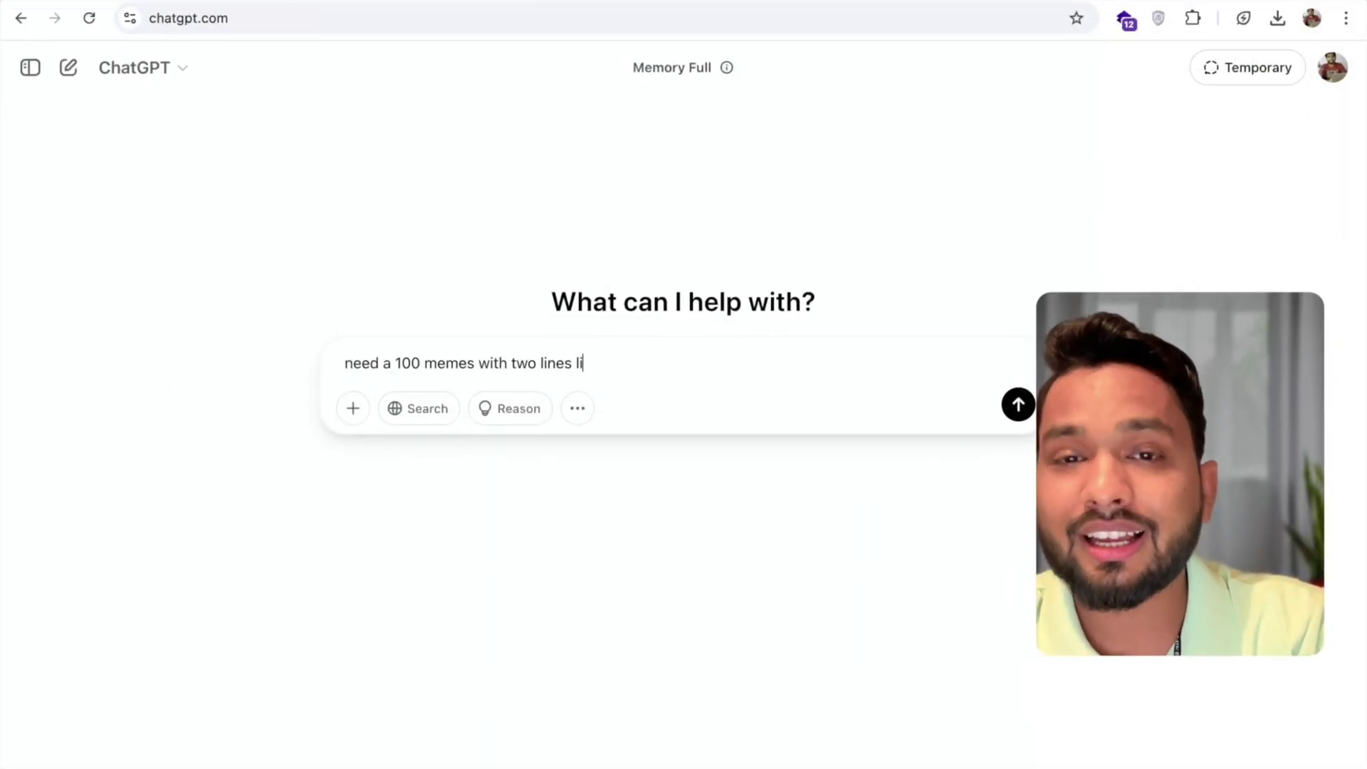
pyautogui.hotkey('shift', 'Return')
pyautogui.write('do your studies and ')
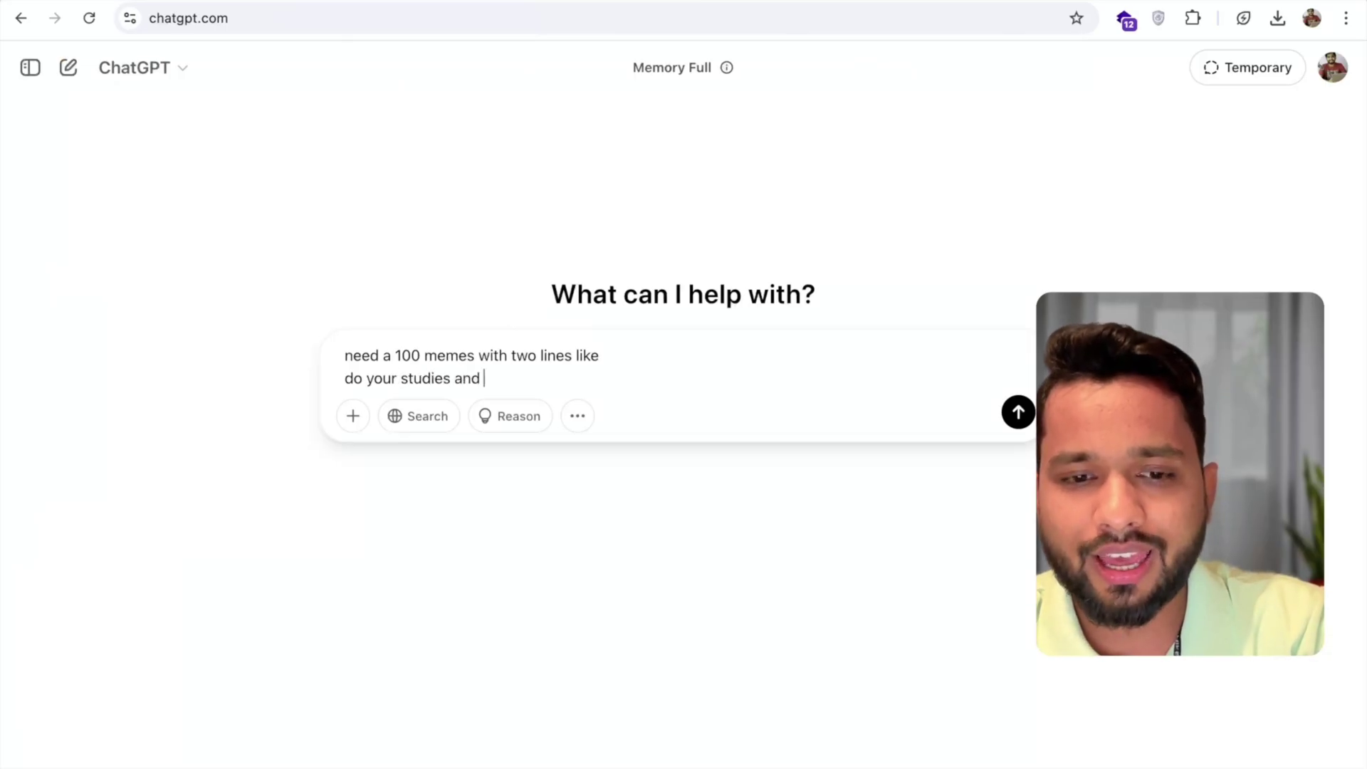
pyautogui.write('the nplay')
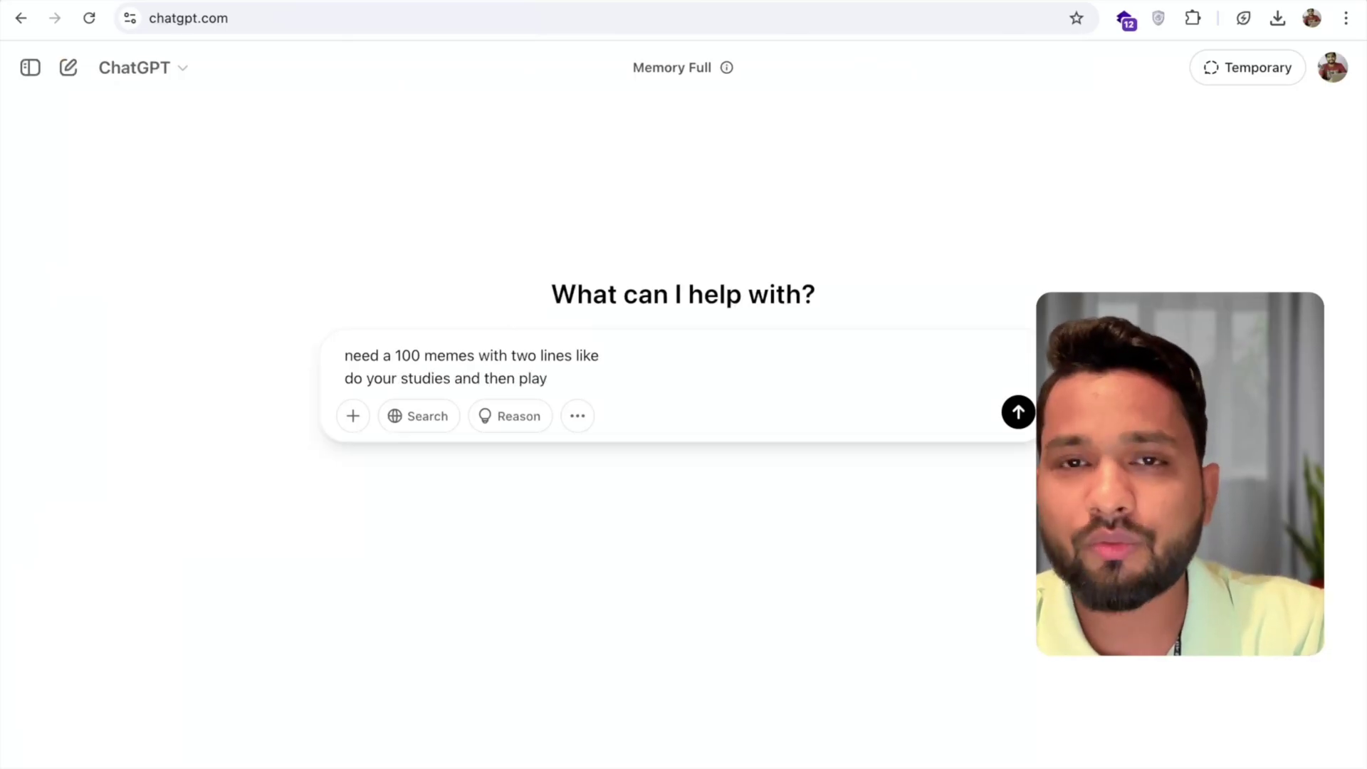
pyautogui.hotkey('shift', 'Return')
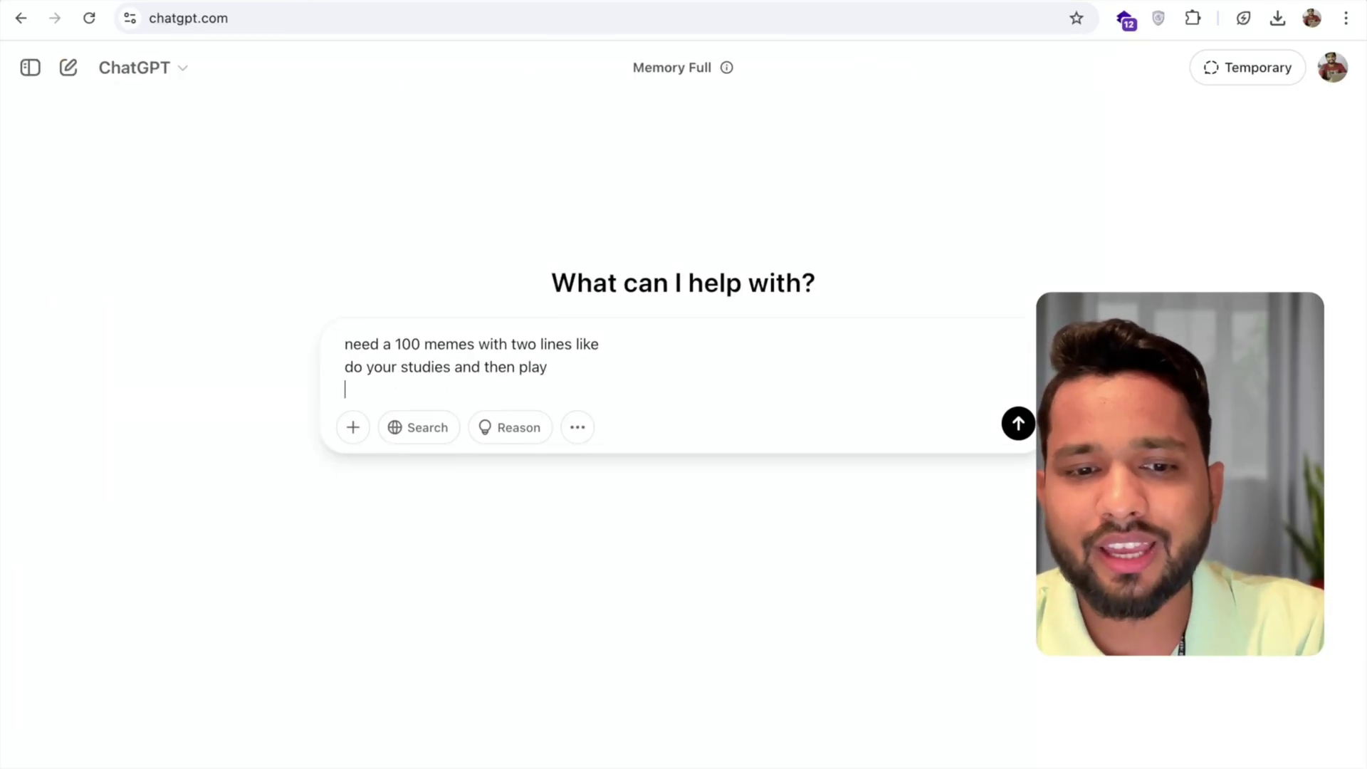
pyautogui.write('first play then study')
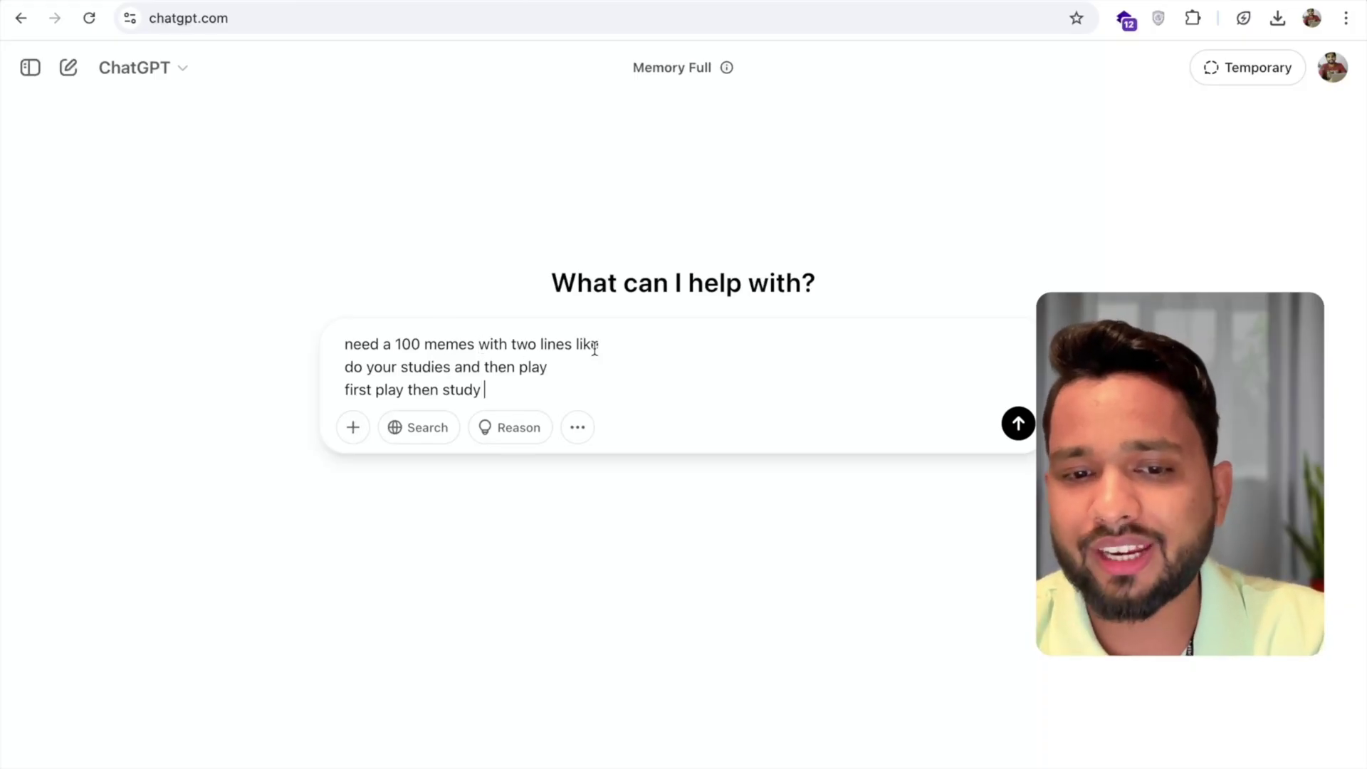
pyautogui.hotkey('shift', 'Return')
pyautogui.write('i')
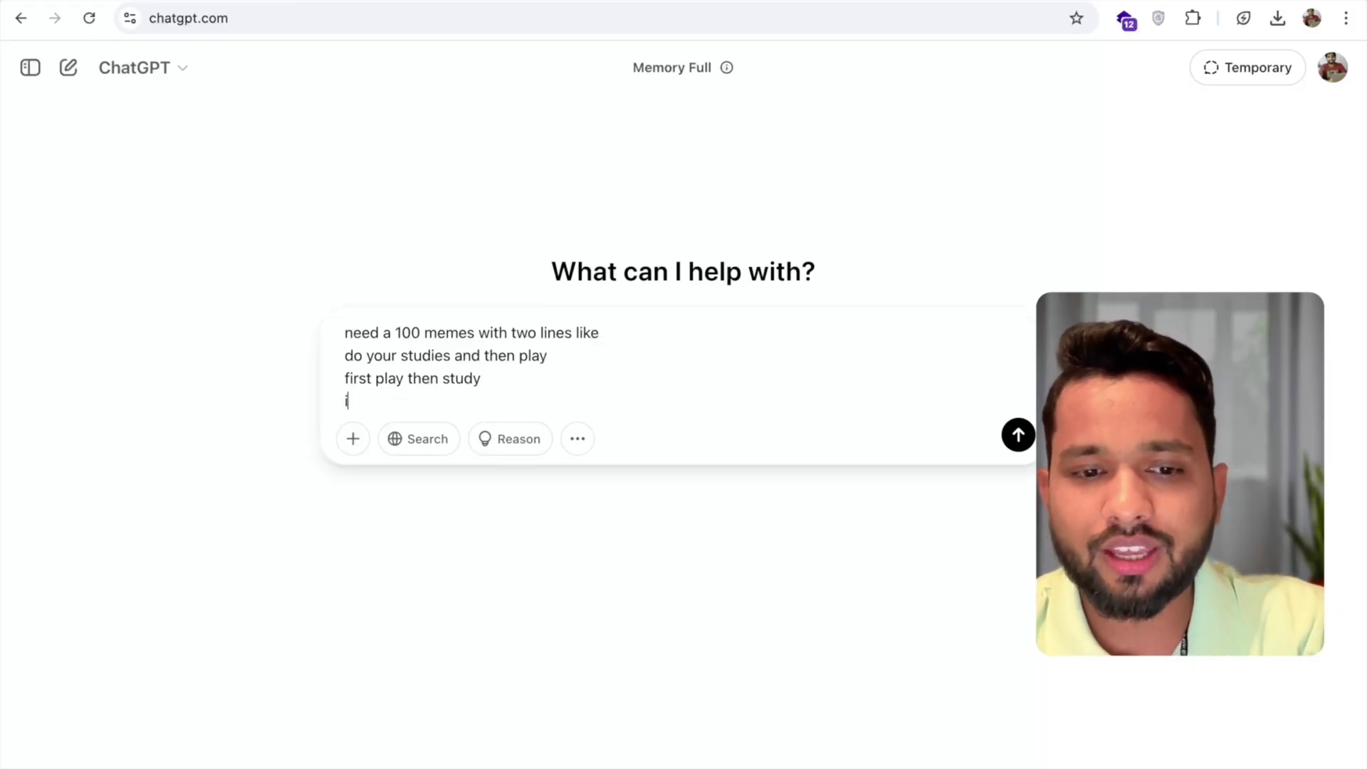
pyautogui.write('n a C')
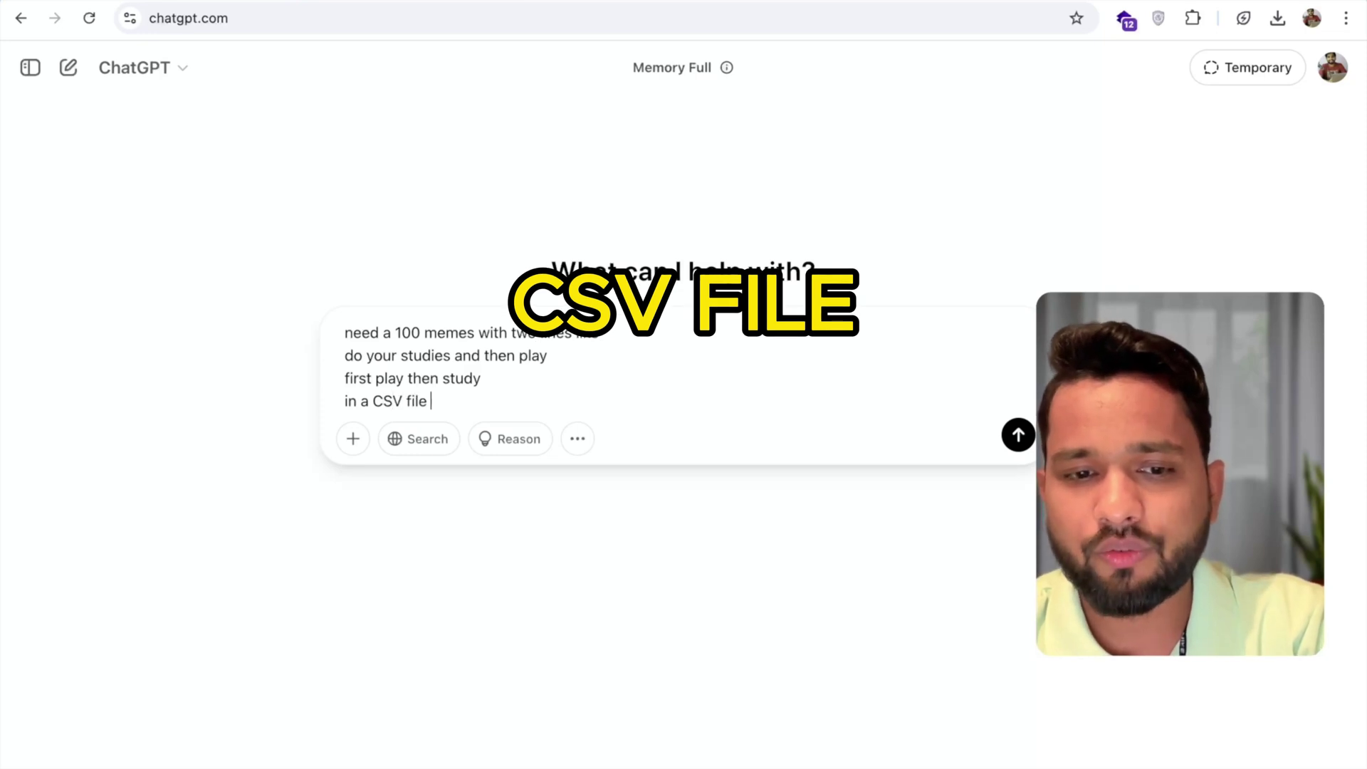
pyautogui.write('SV file')
pyautogui.press('Return')
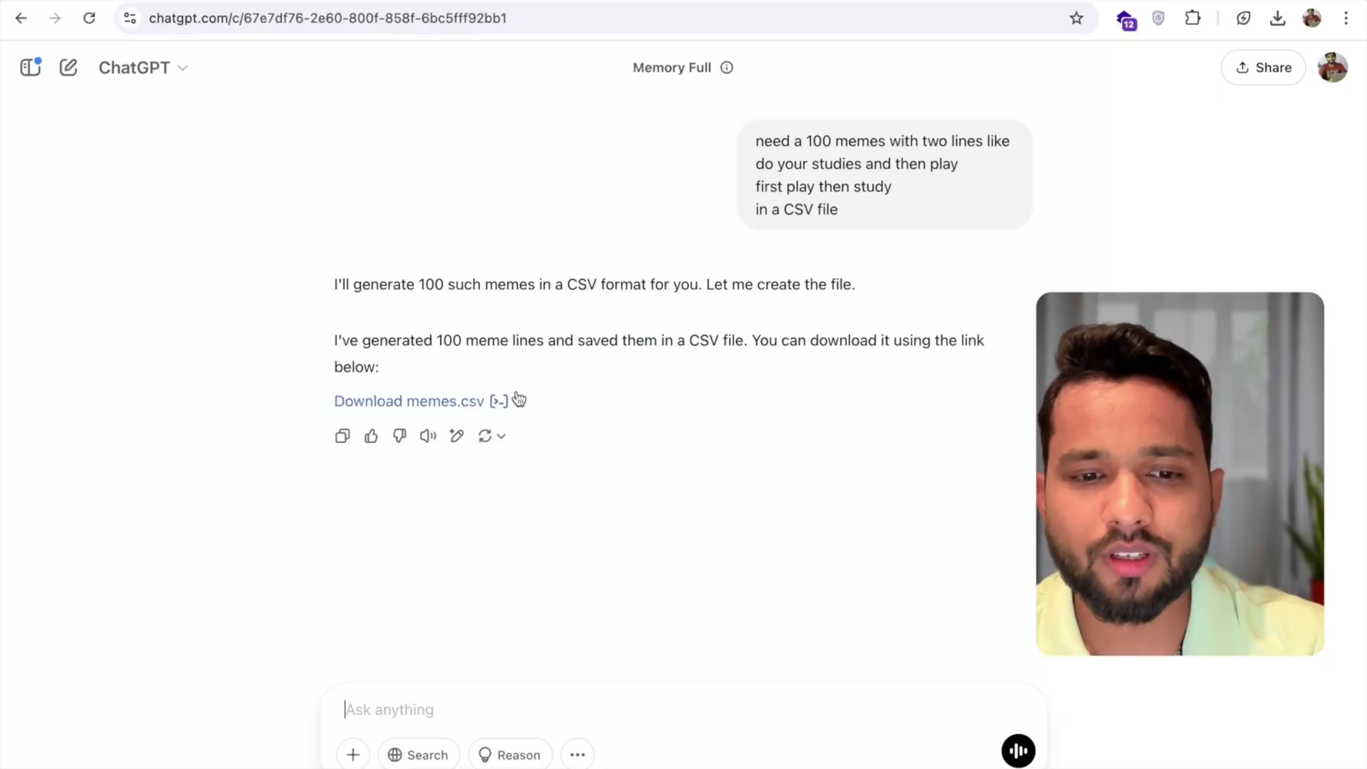
# Download the generated memes.csv file and open it as a spreadsheet.
pyautogui.click(433, 402)
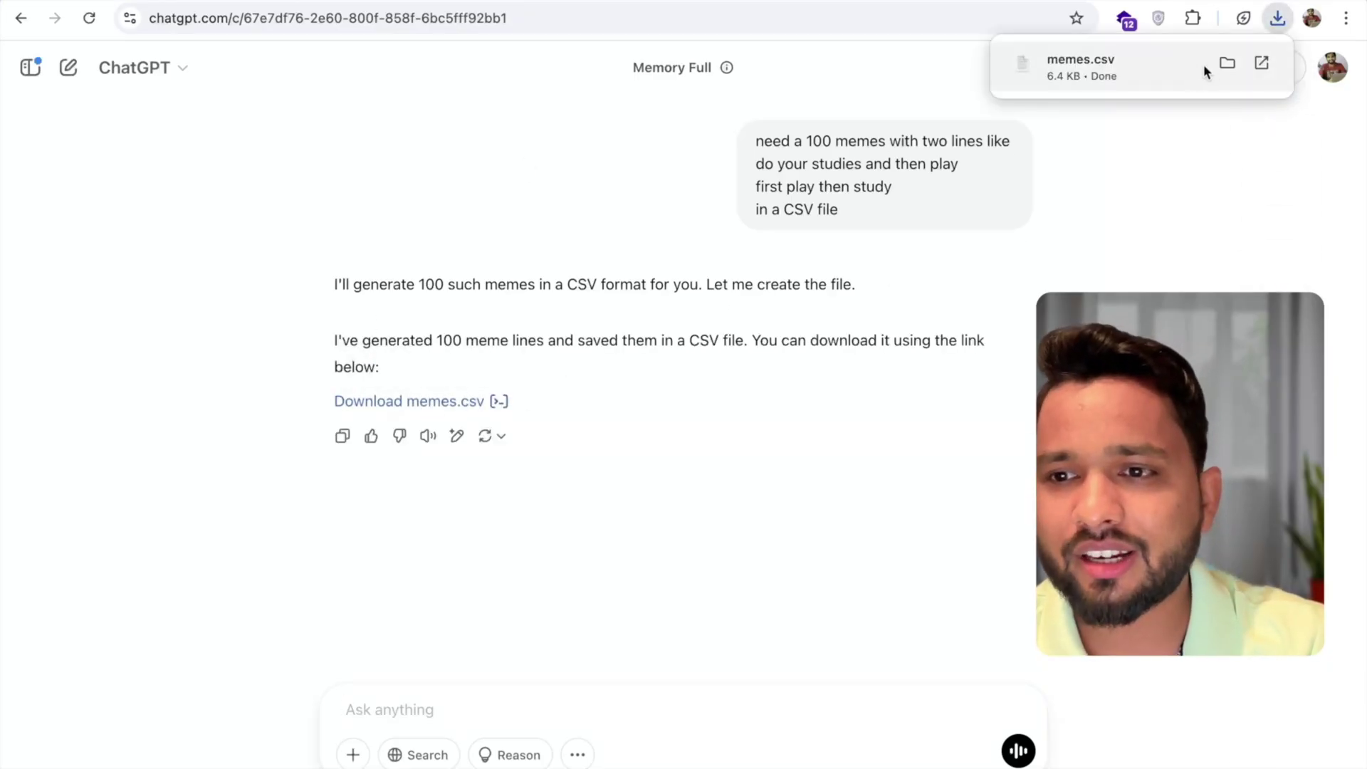
pyautogui.click(1160, 67)
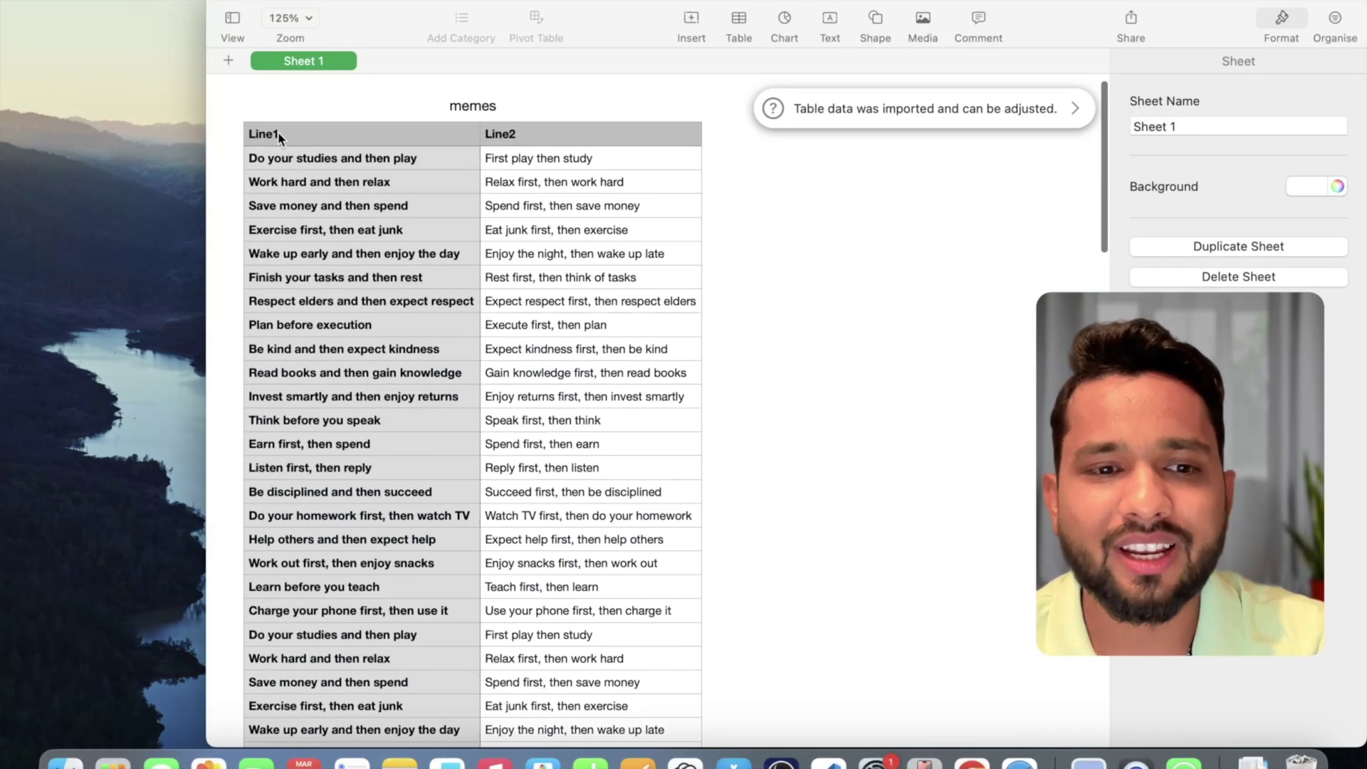
# Examine the Line1 and Line2 columns of the memes table and look through its rows.
pyautogui.click(523, 133)
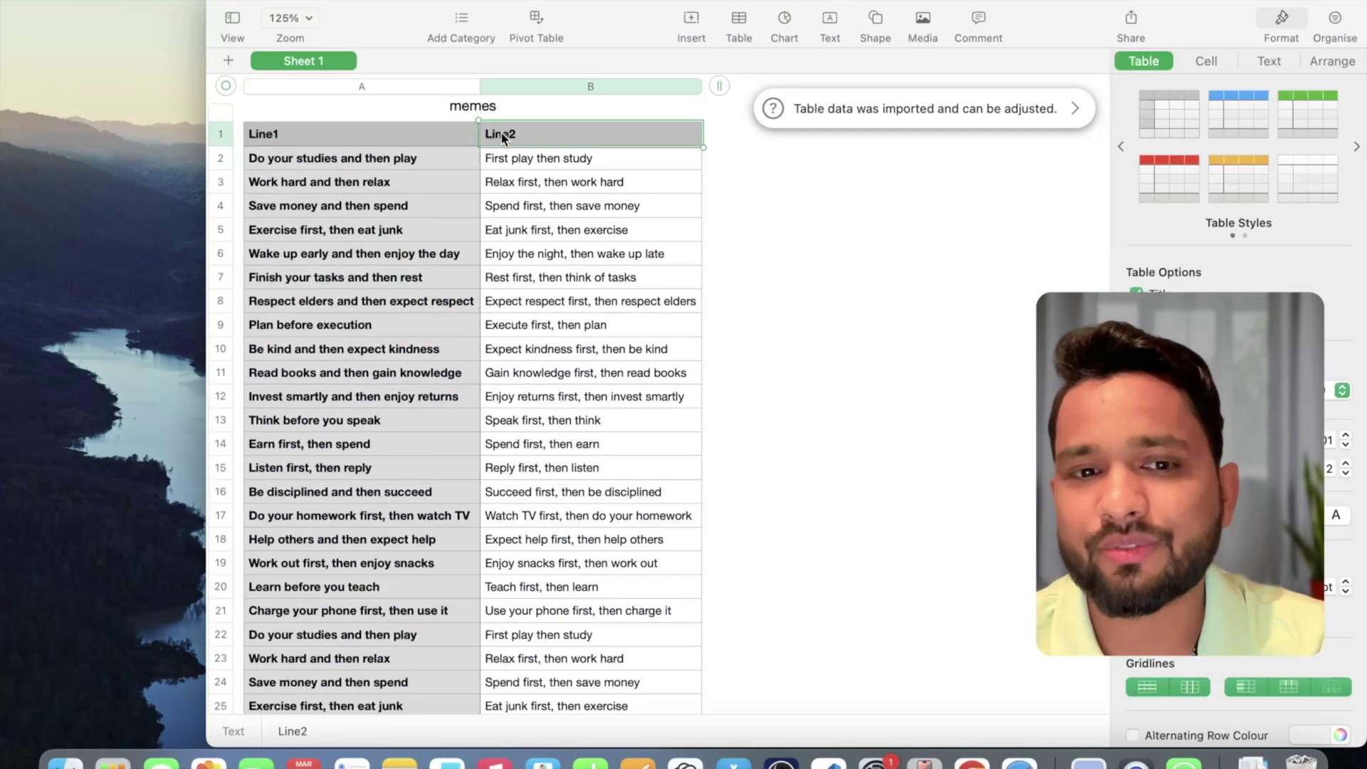
pyautogui.click(275, 171)
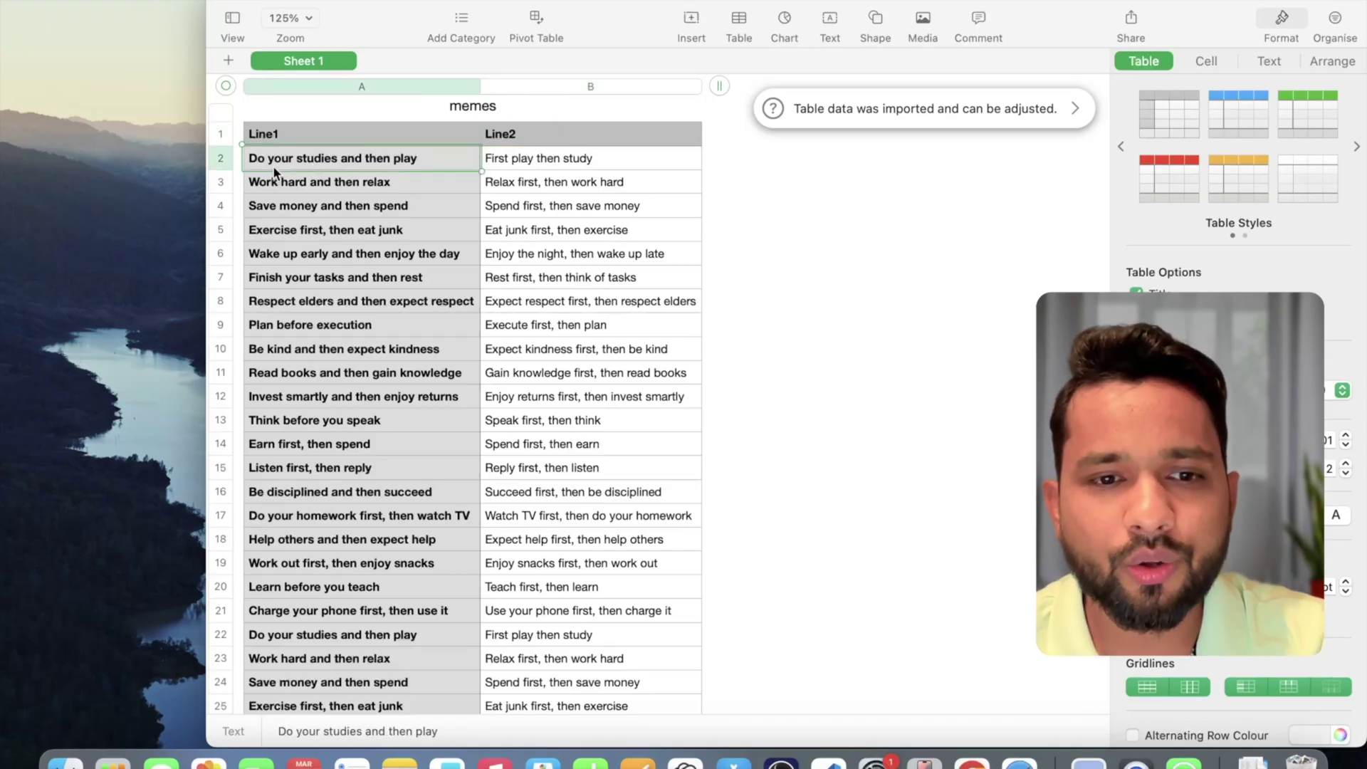
pyautogui.click(552, 160)
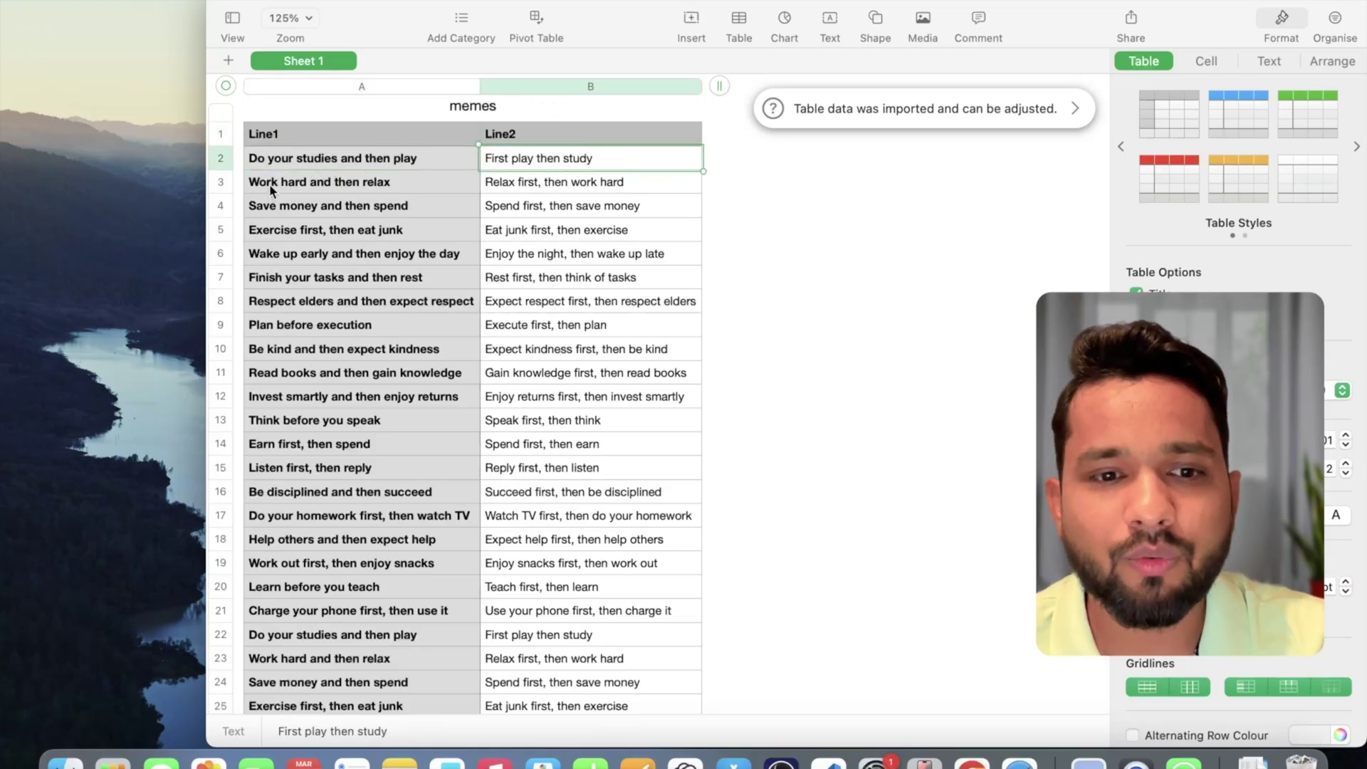
pyautogui.click(531, 189)
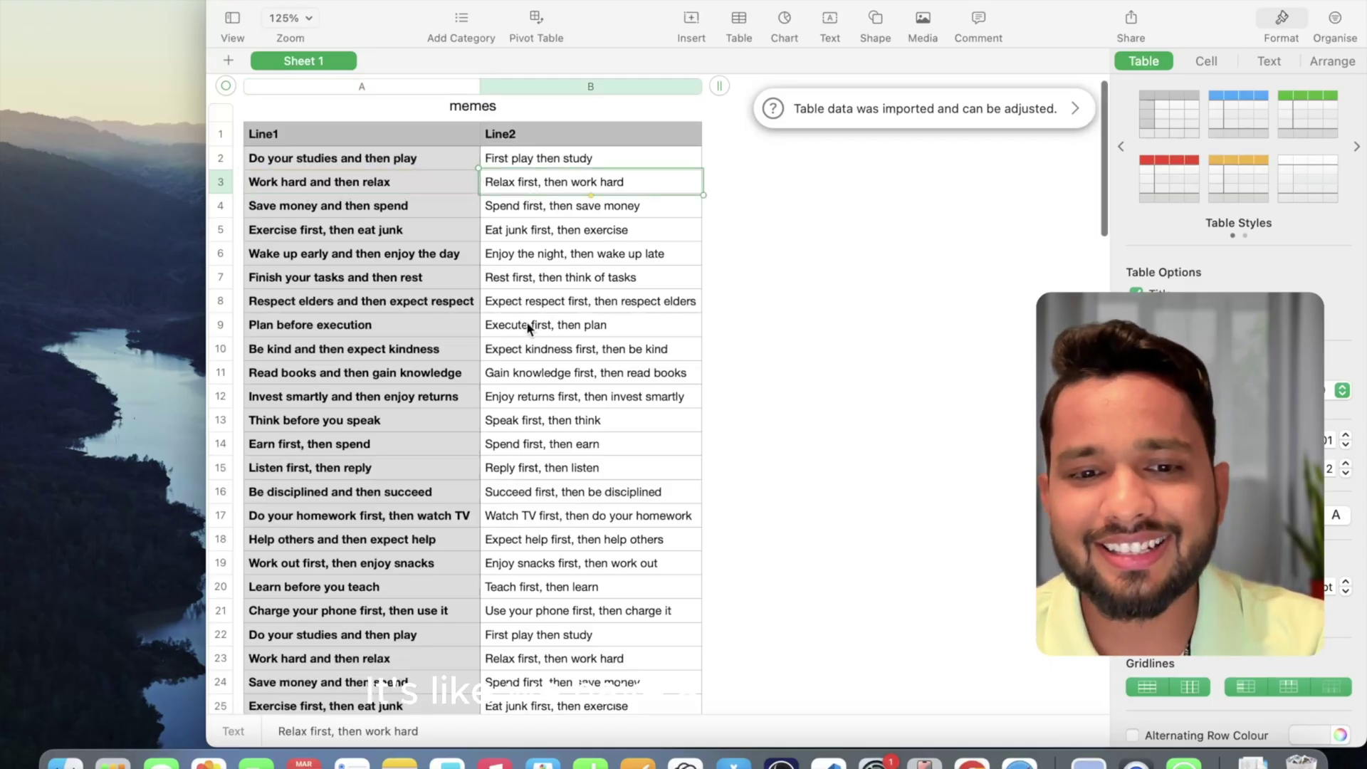
pyautogui.scroll(-5, 527, 322)
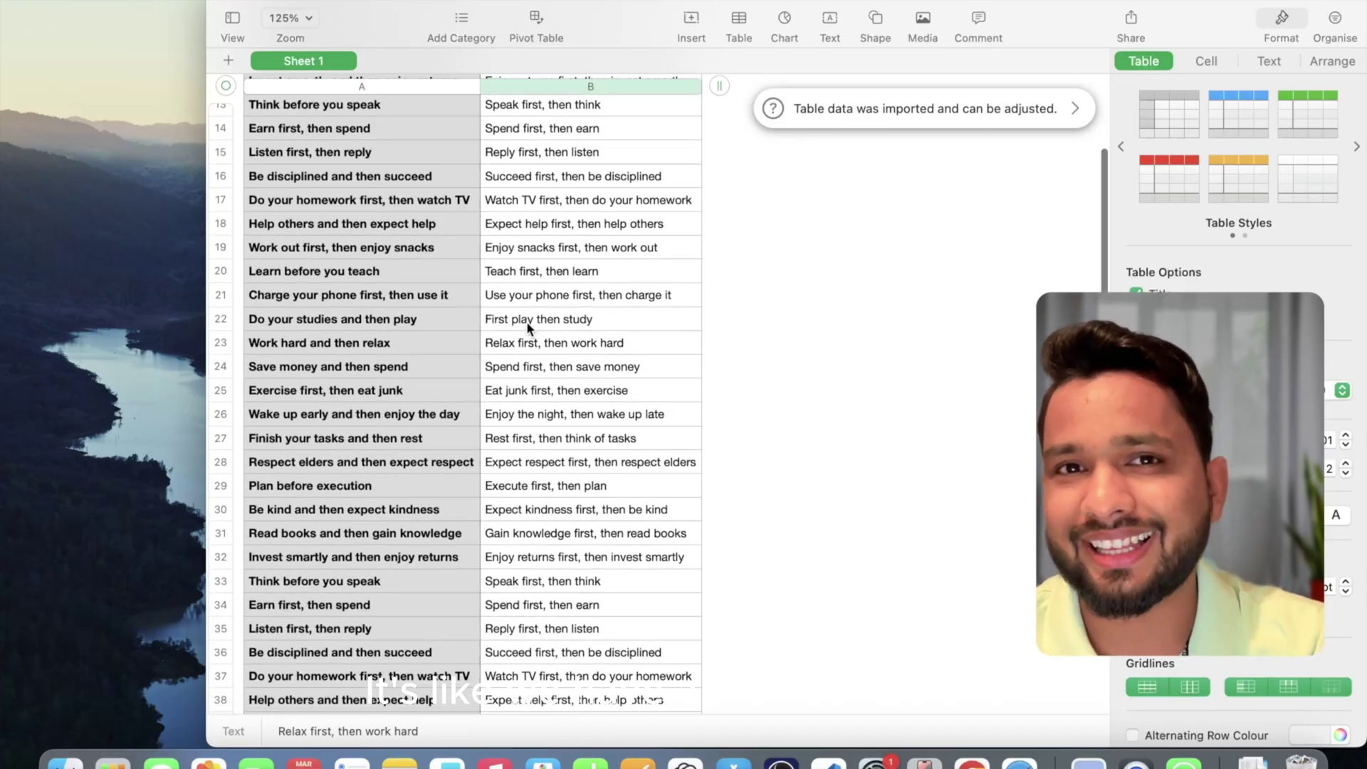
pyautogui.scroll(-15, 527, 322)
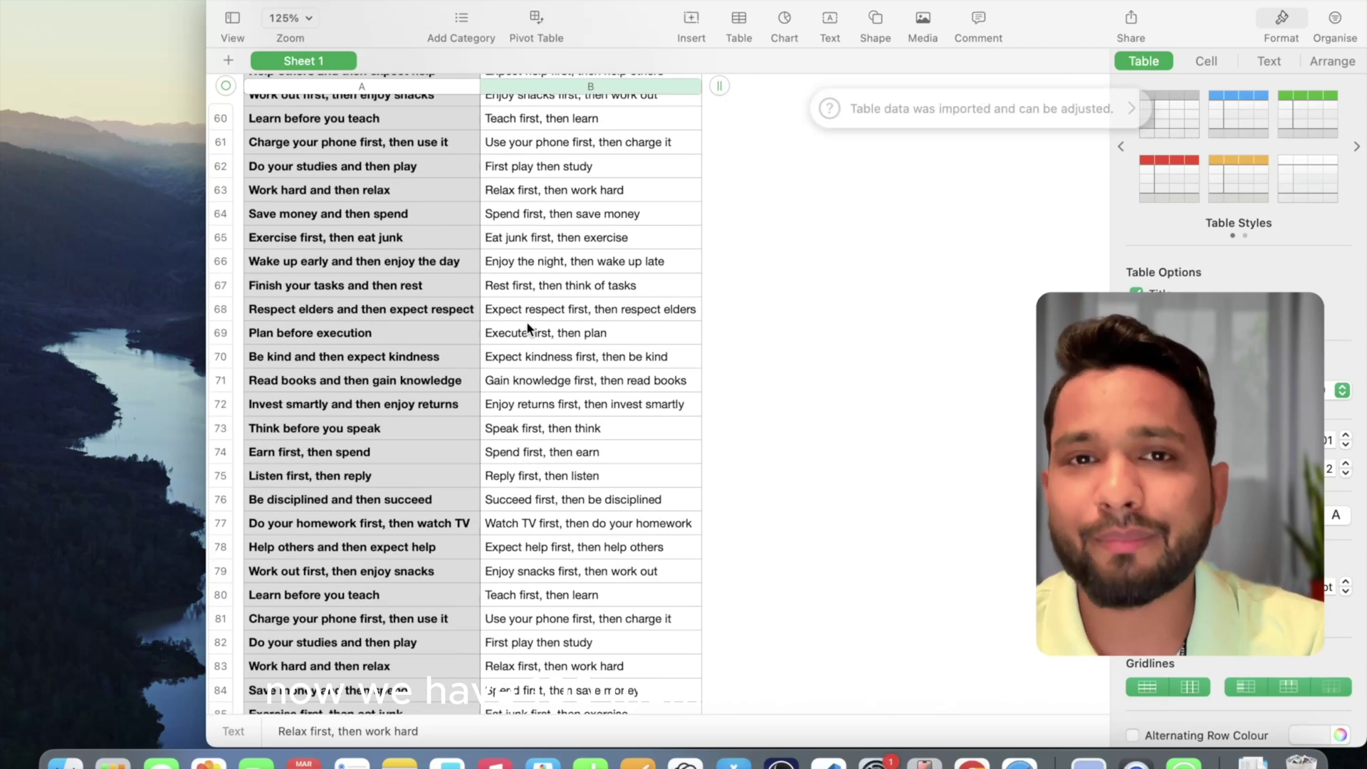
# Switch to Canva and create a blank design in the YouTube Shorts format, found by searching "youtube shorts".
pyautogui.hotkey('ctrl', 'Right')
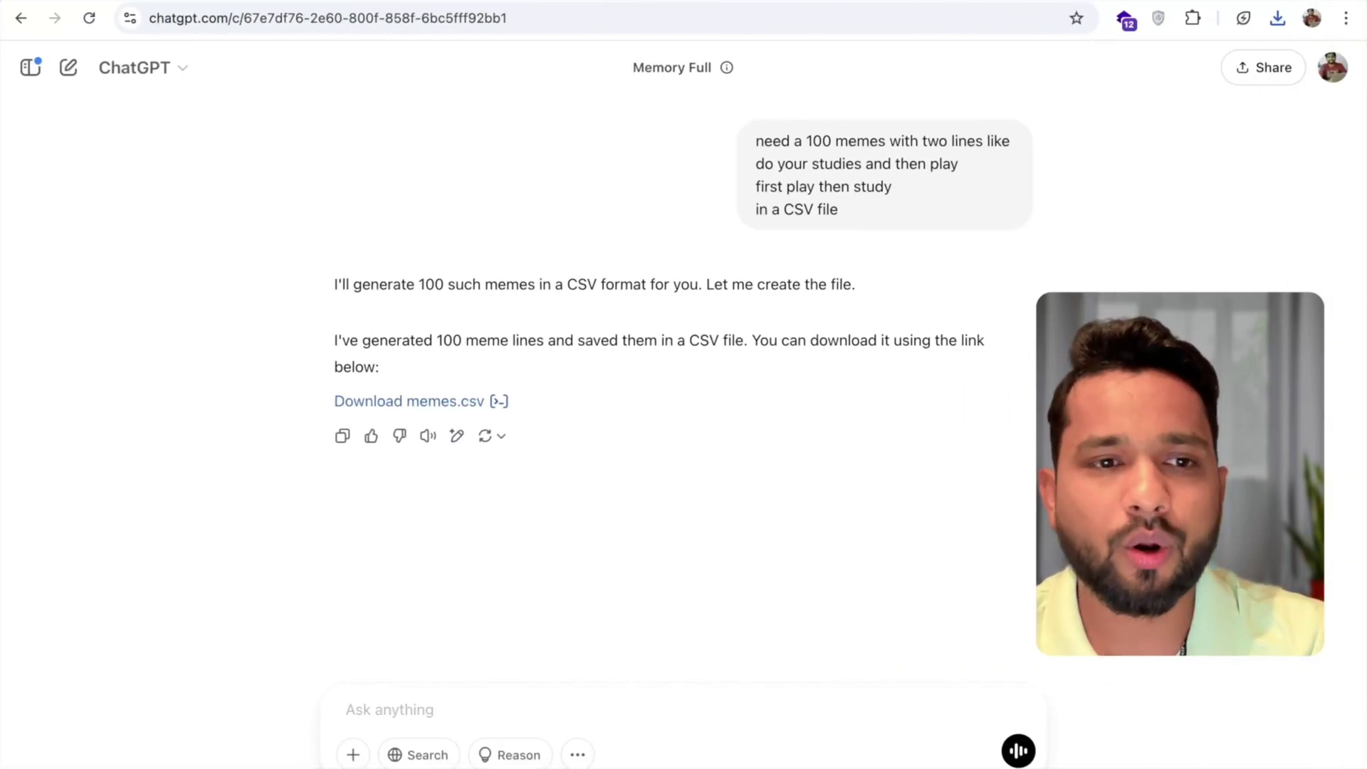
pyautogui.hotkey('ctrl', 'Right')
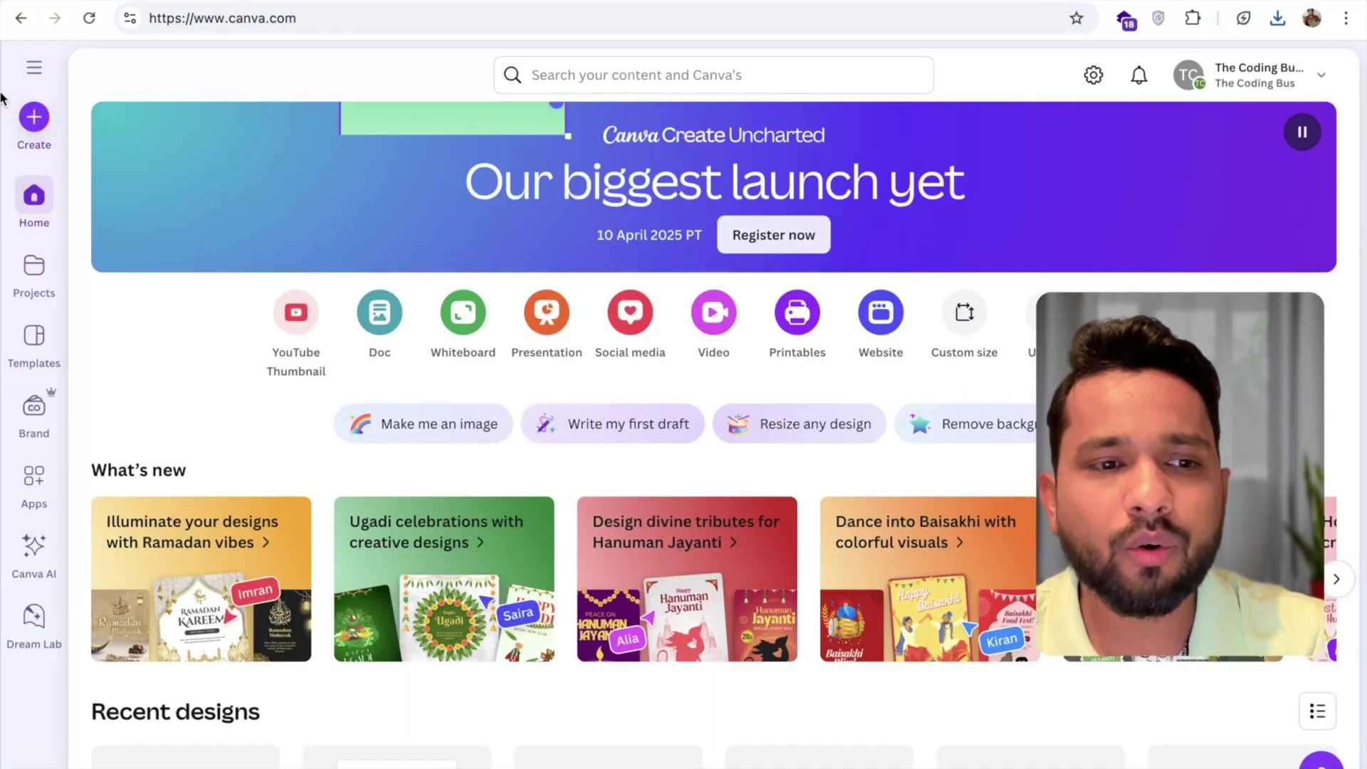
pyautogui.click(34, 117)
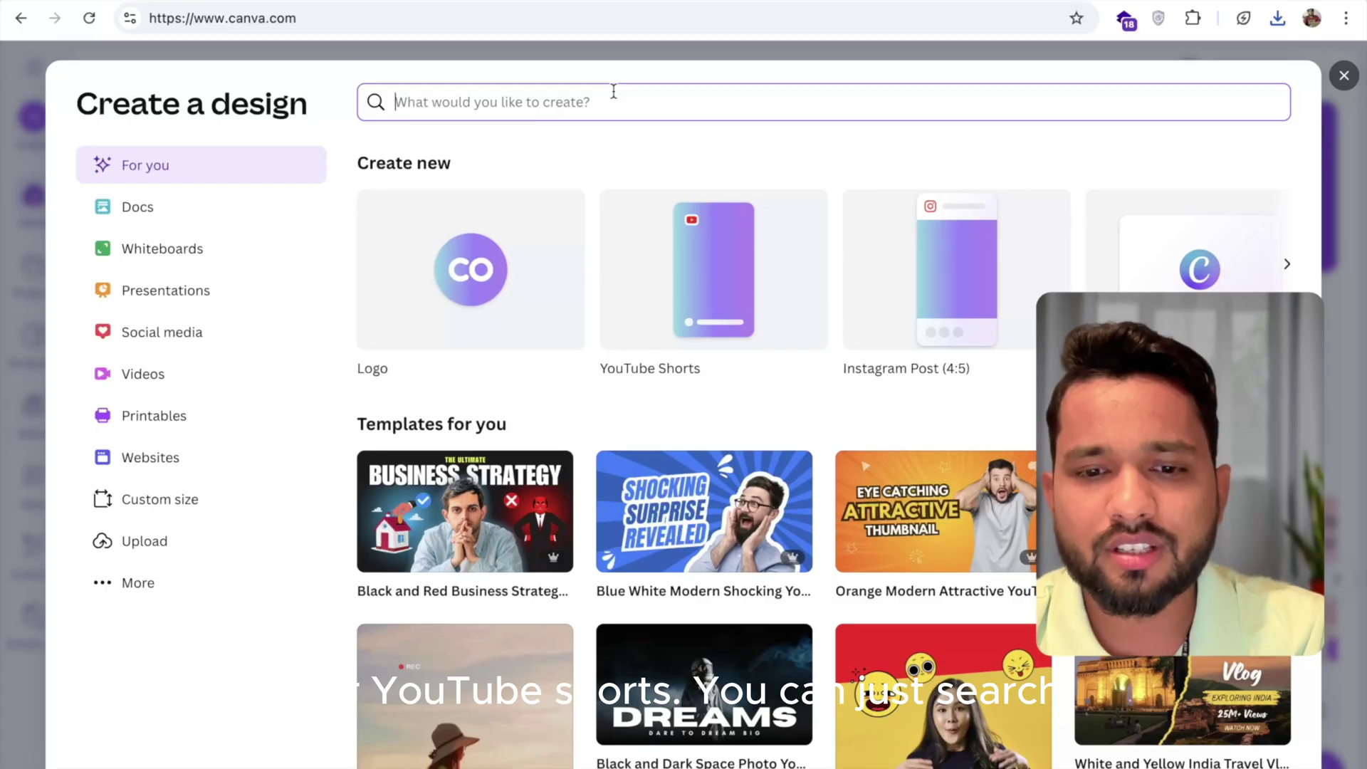
pyautogui.write('youtube shorts')
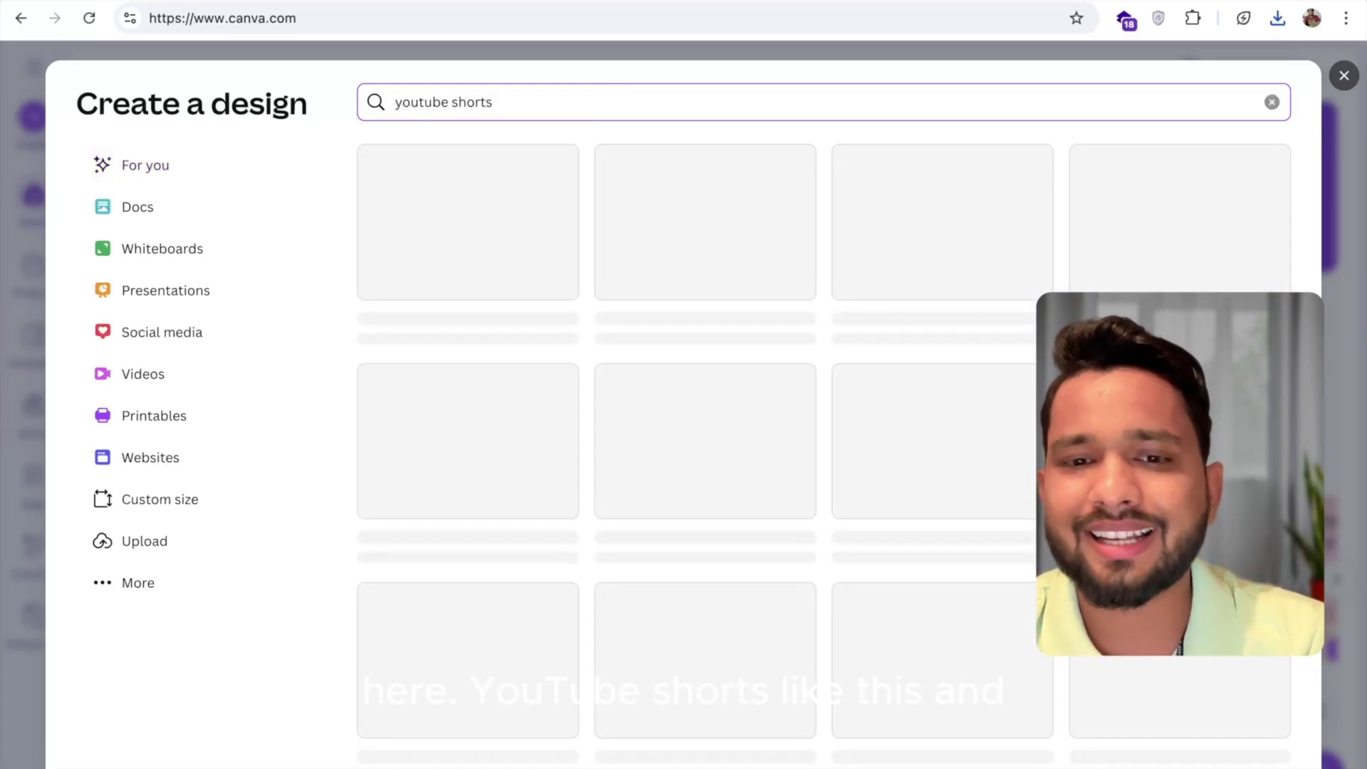
pyautogui.click(450, 223)
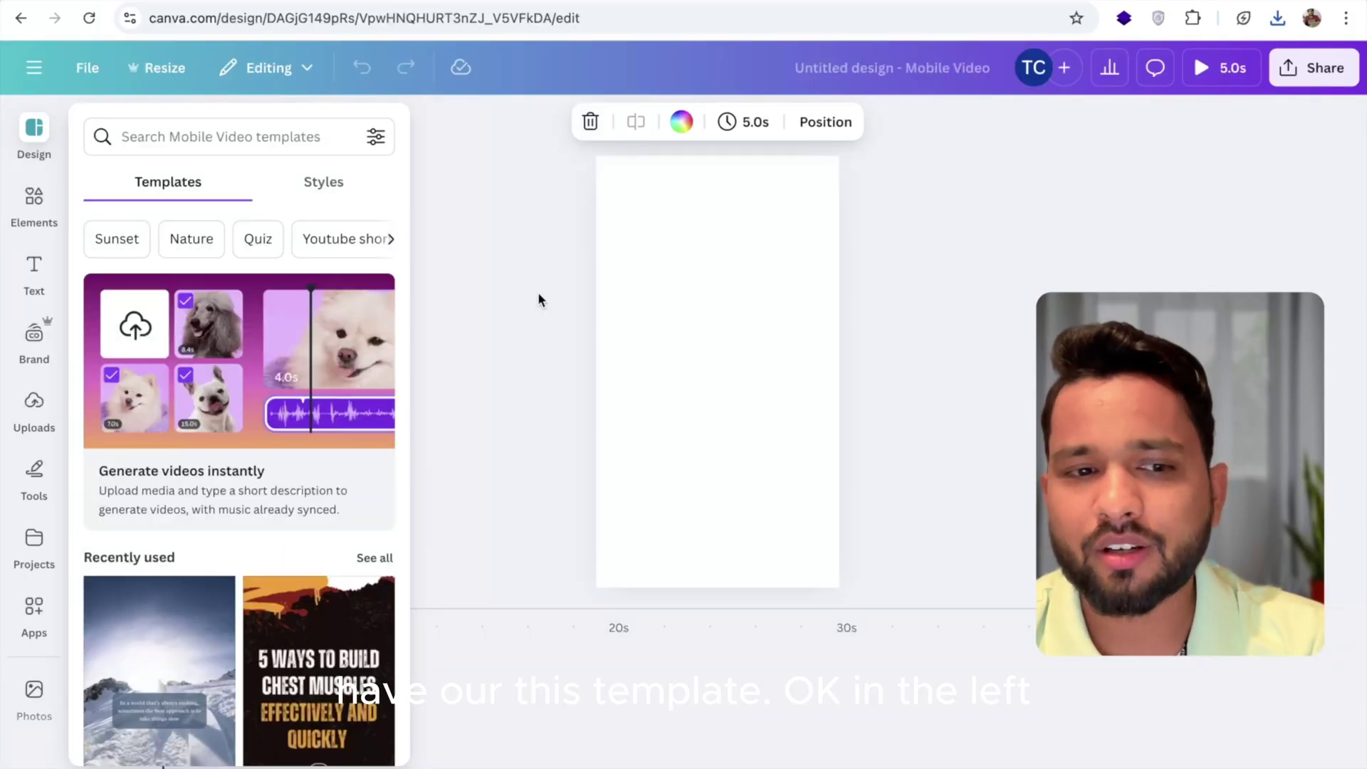
# Upload the meme image 1.jpg from the Downloads folder and add it to the blank page.
pyautogui.click(34, 403)
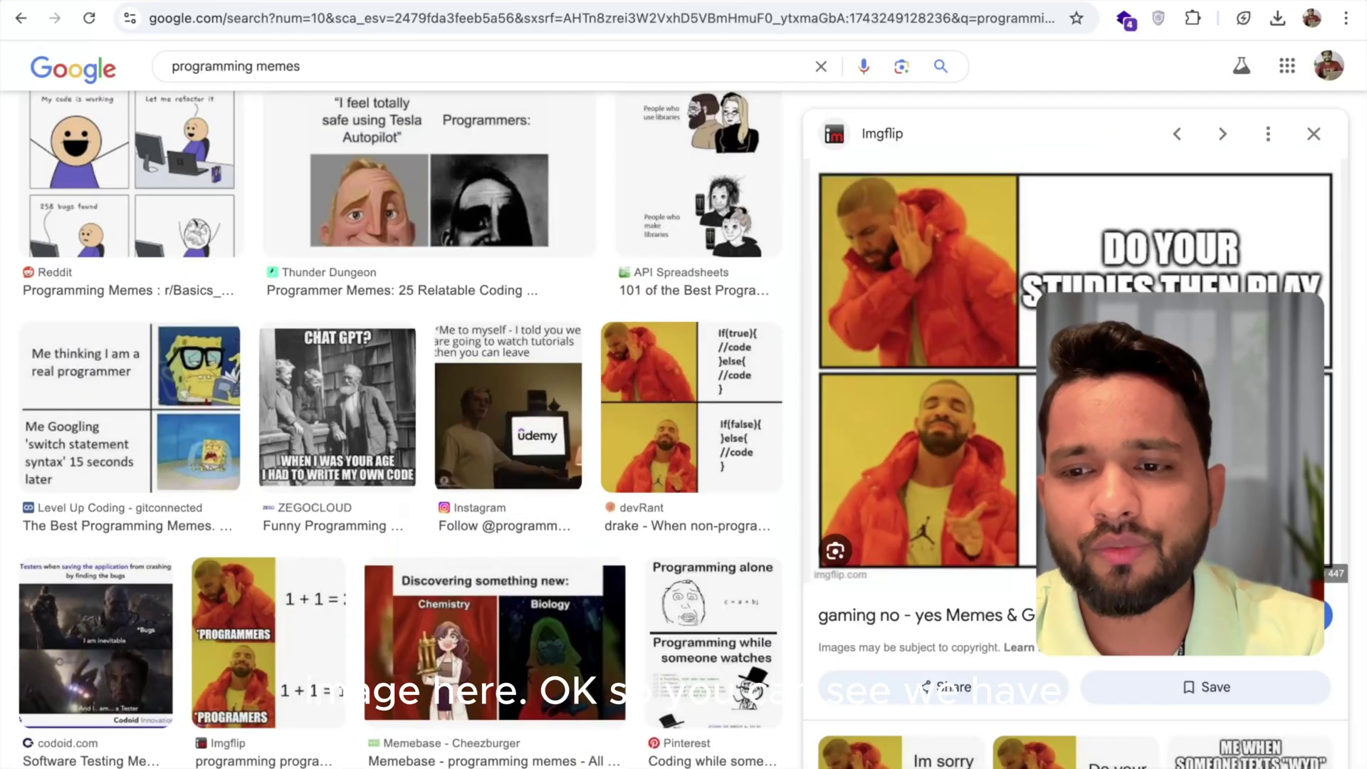
pyautogui.moveTo(1014, 354); pyautogui.dragTo(141, 356)
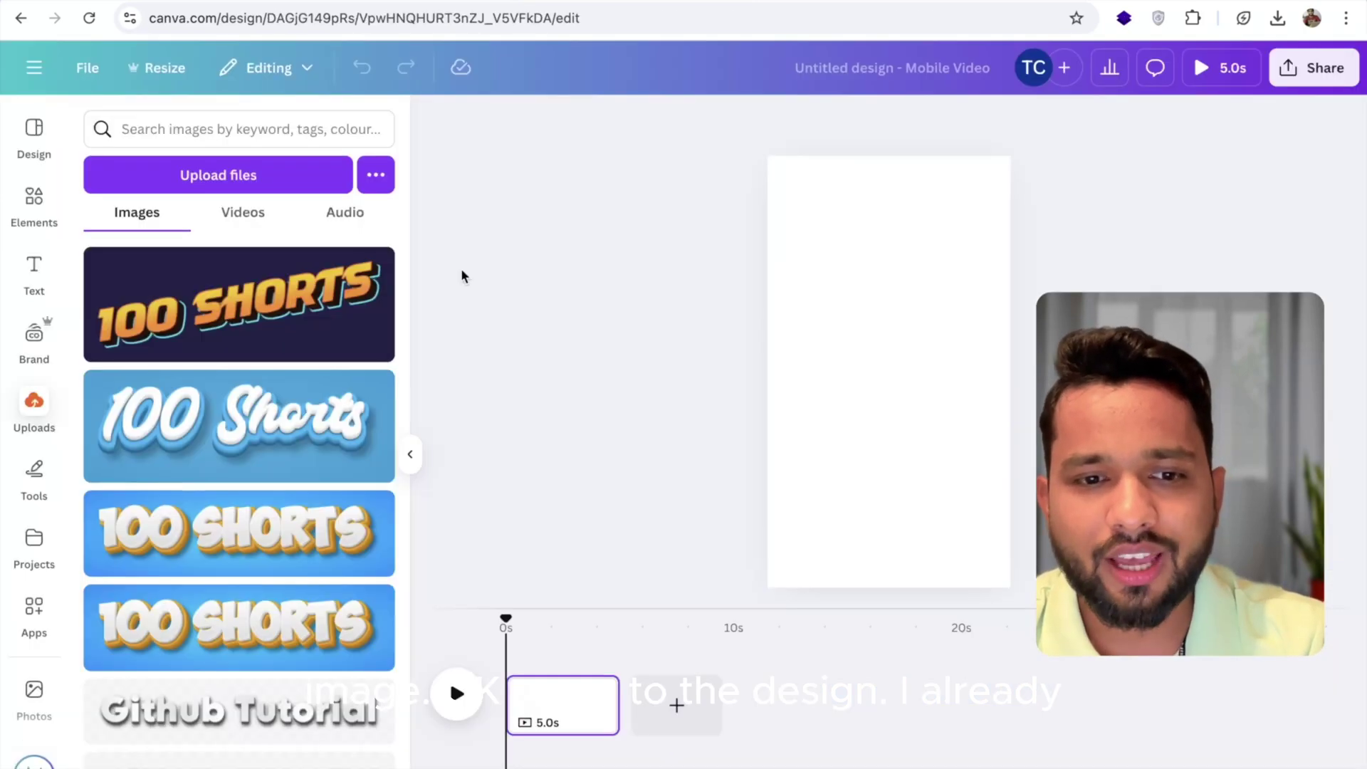
pyautogui.click(25, 416)
pyautogui.click(198, 193)
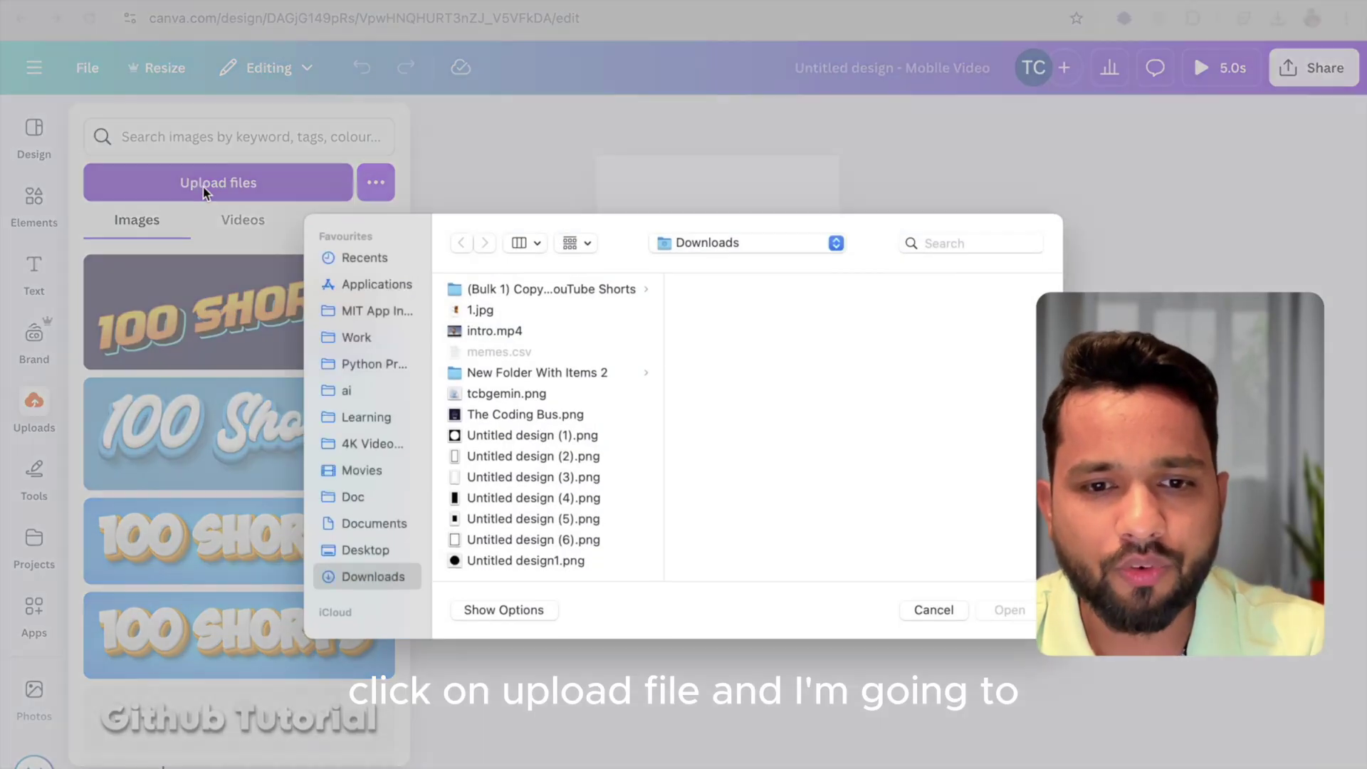
pyautogui.click(461, 292)
pyautogui.doubleClick(468, 305)
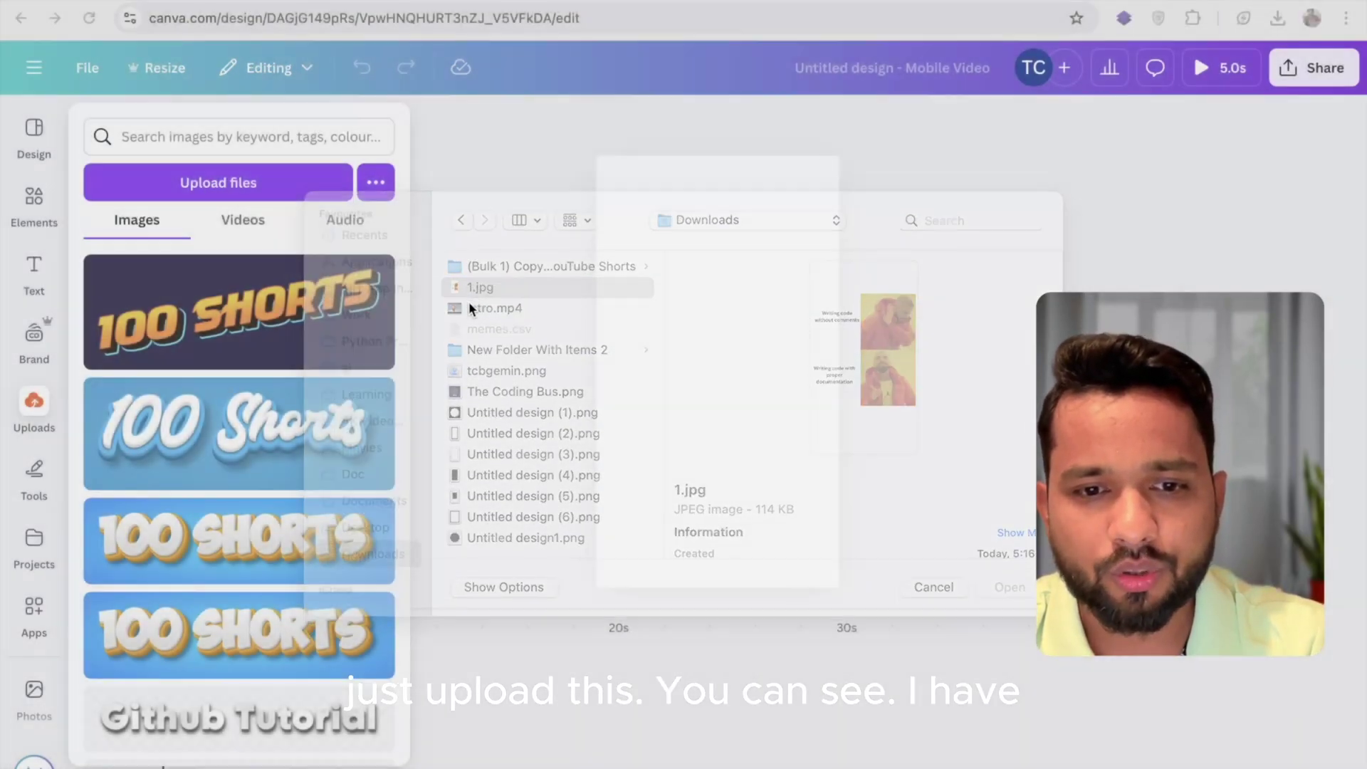
pyautogui.click(107, 293)
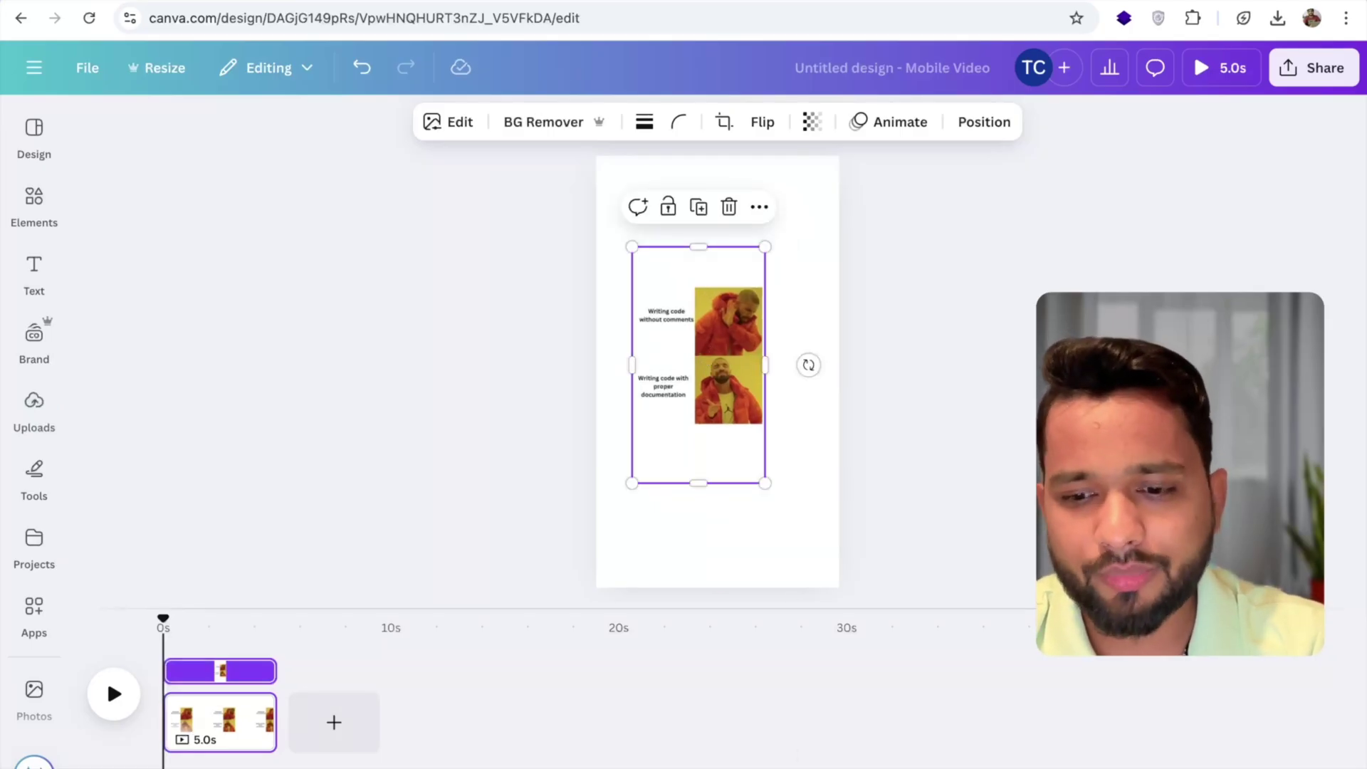
# Crop the meme image from its left edge to cut off the two captions, keeping only the two Drake pictures.
pyautogui.hotkey('ctrl', '+')
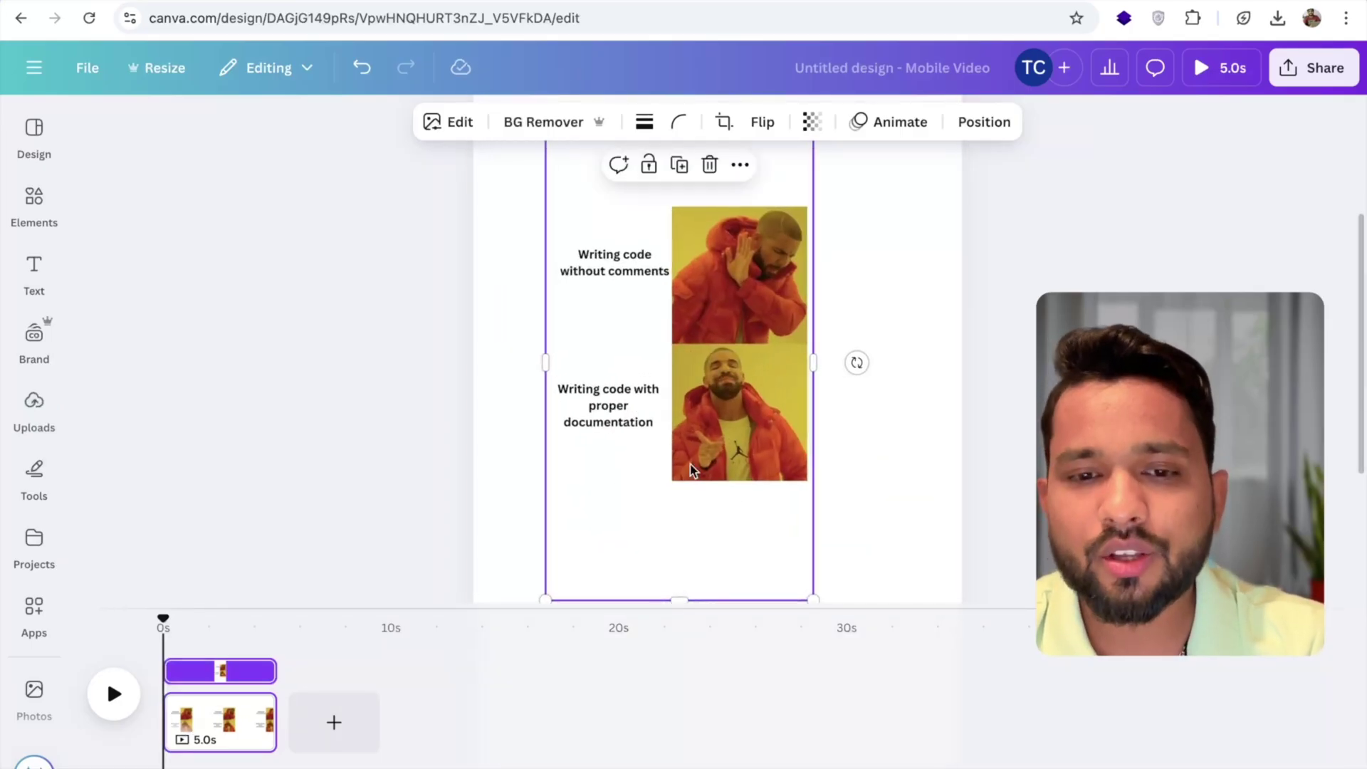
pyautogui.scroll(3, 690, 470)
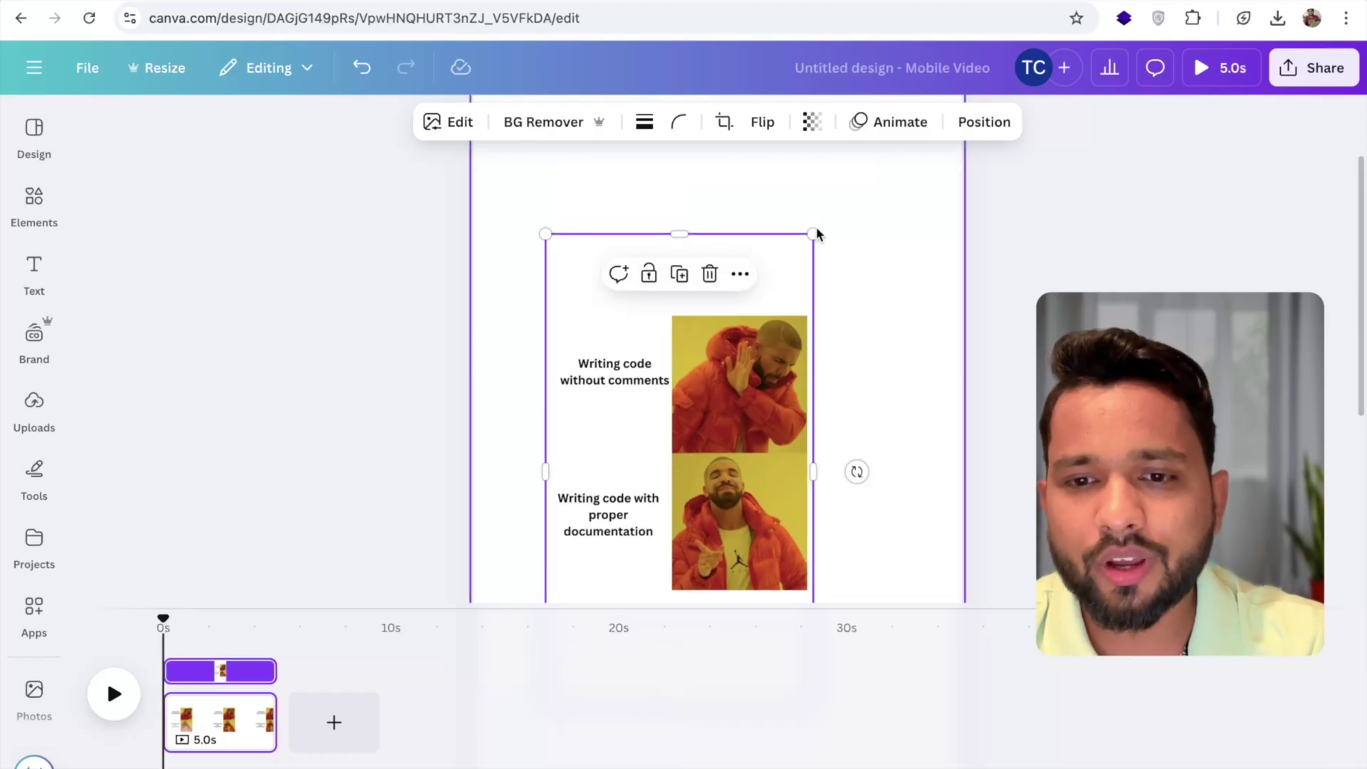
pyautogui.click(1016, 287)
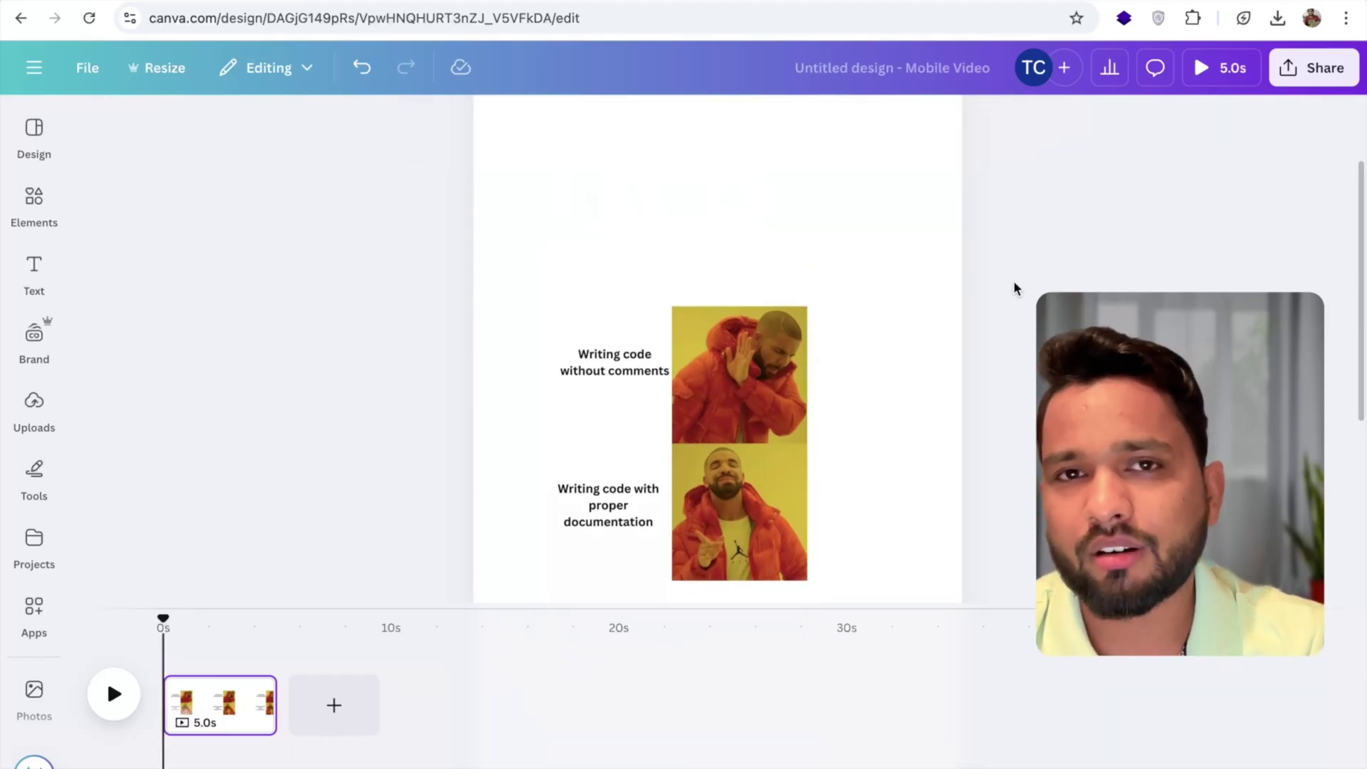
pyautogui.scroll(-2, 636, 321)
pyautogui.click(635, 320)
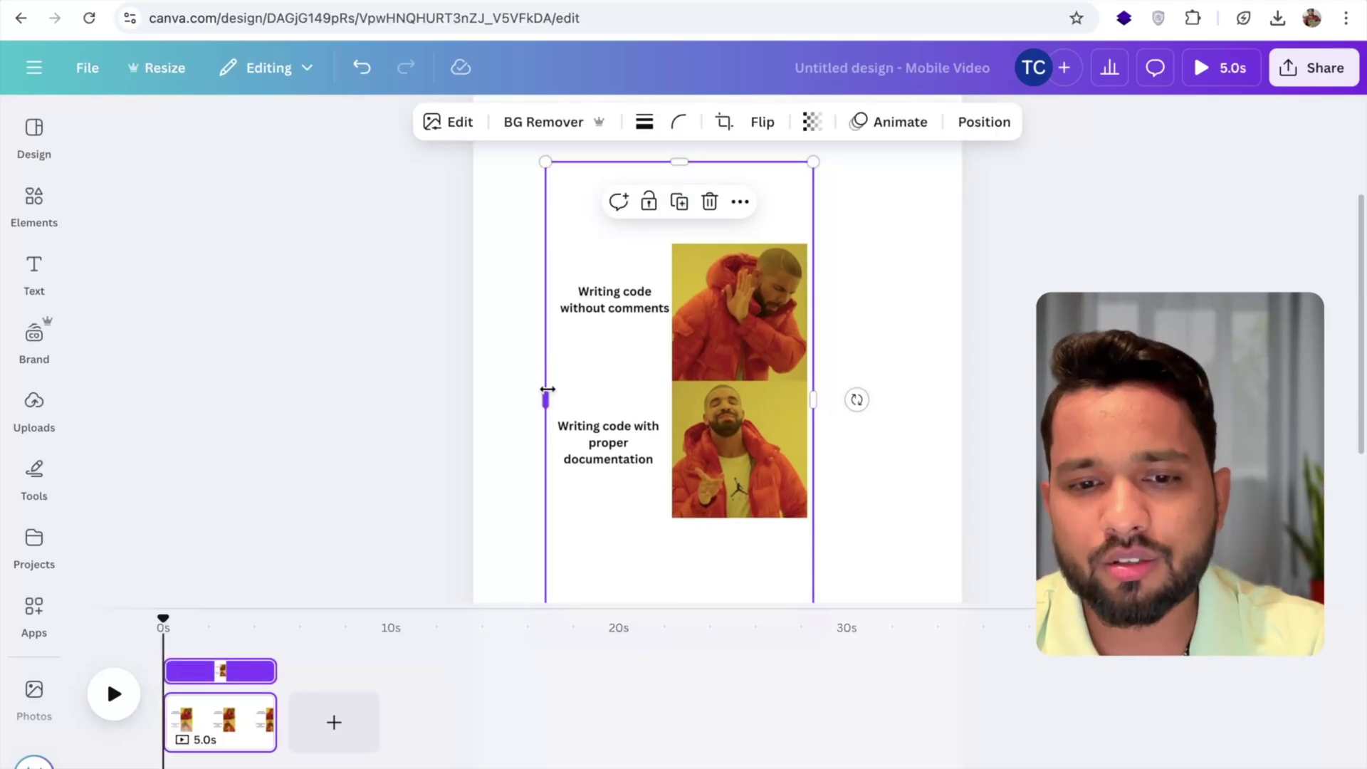
pyautogui.moveTo(547, 389); pyautogui.dragTo(667, 397)
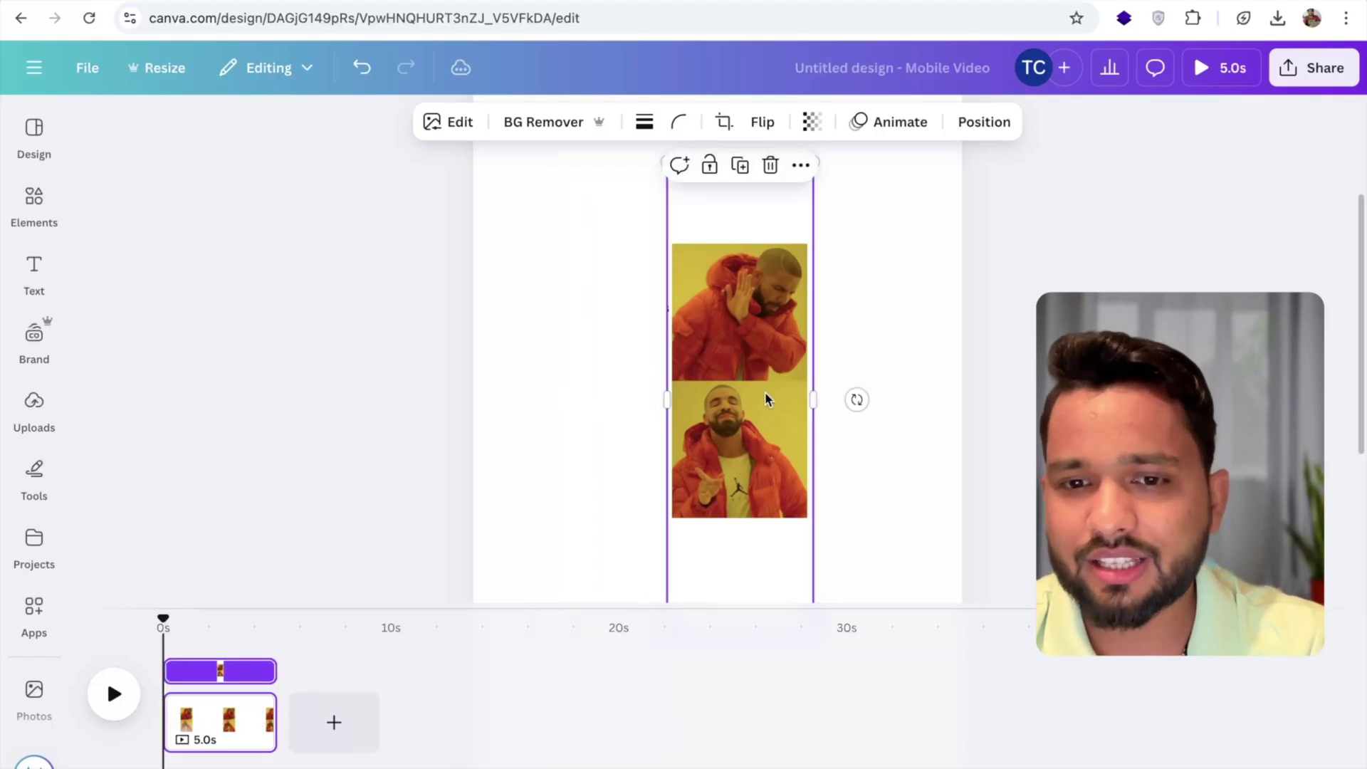
# Move the cropped picture to the right half of the page, enlarge it proportionally, and fit the whole page in view.
pyautogui.moveTo(766, 398); pyautogui.dragTo(877, 337)
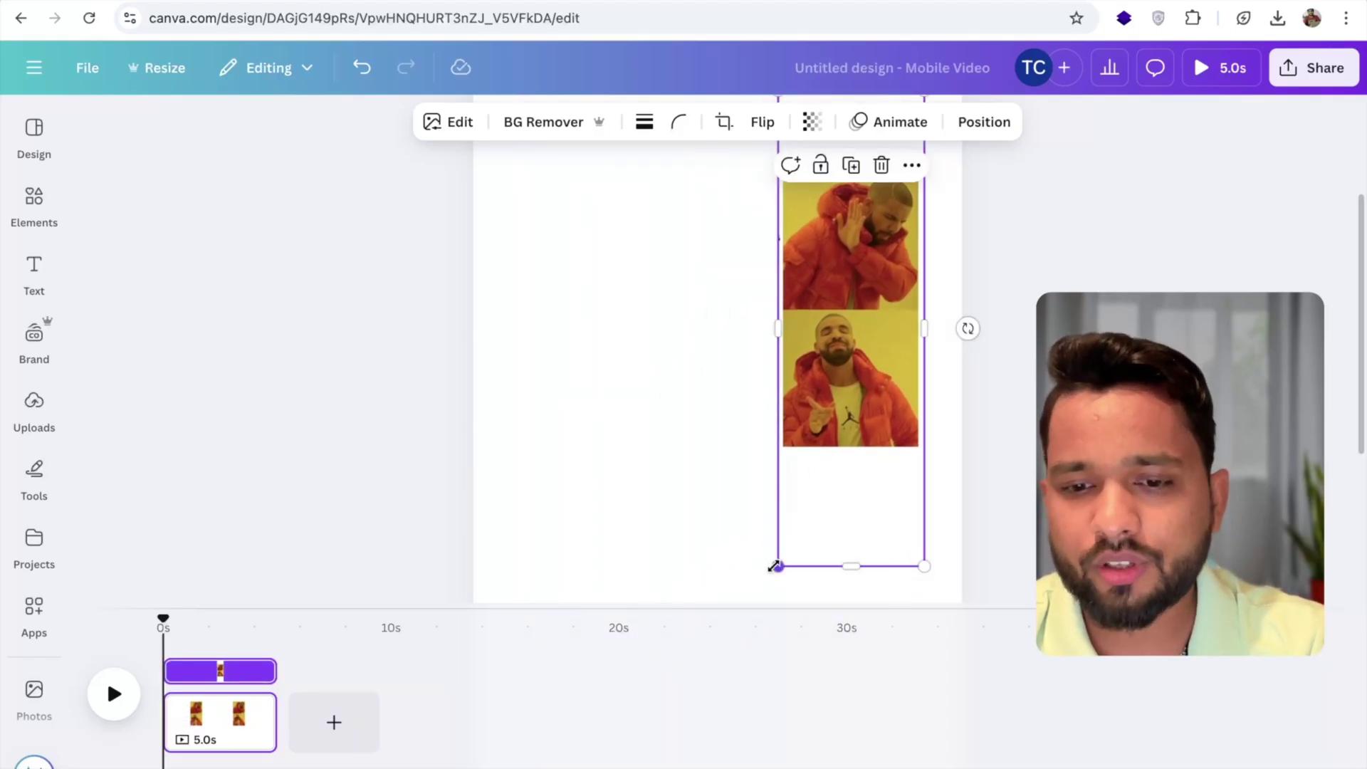
pyautogui.moveTo(774, 566); pyautogui.dragTo(506, 747)
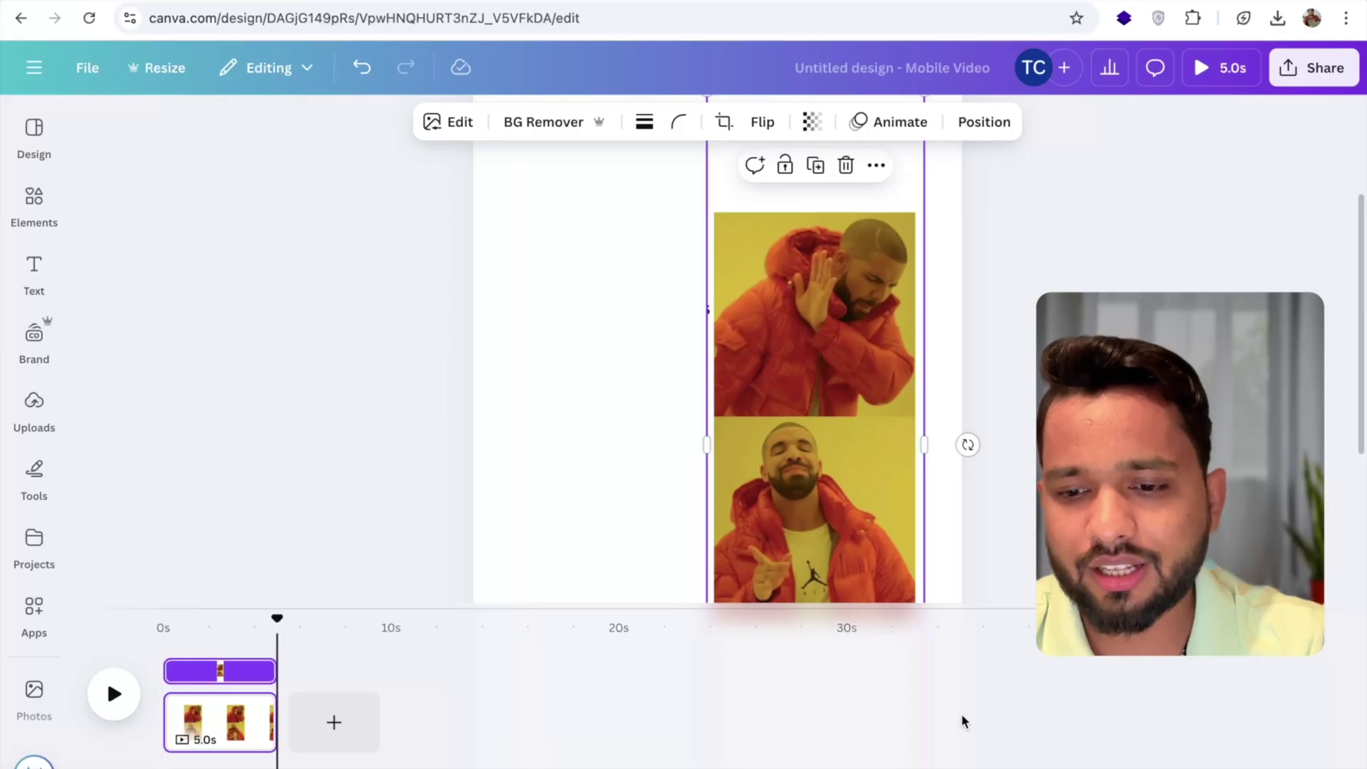
pyautogui.press('super+0')
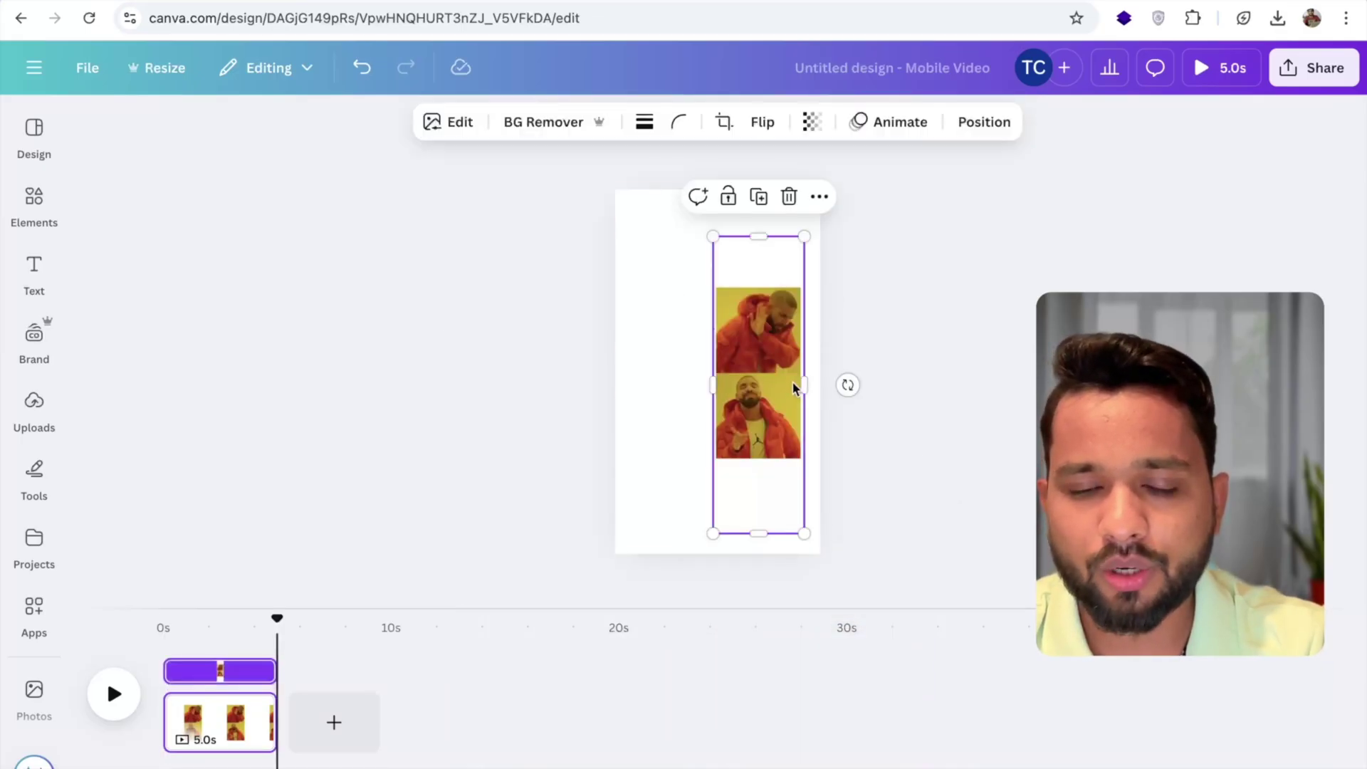
# Enlarge the Drake picture proportionally to just over half the page width and place it near the page's right edge, slightly above the middle.
pyautogui.moveTo(793, 388); pyautogui.dragTo(797, 350)
pyautogui.moveTo(715, 491); pyautogui.dragTo(636, 582)
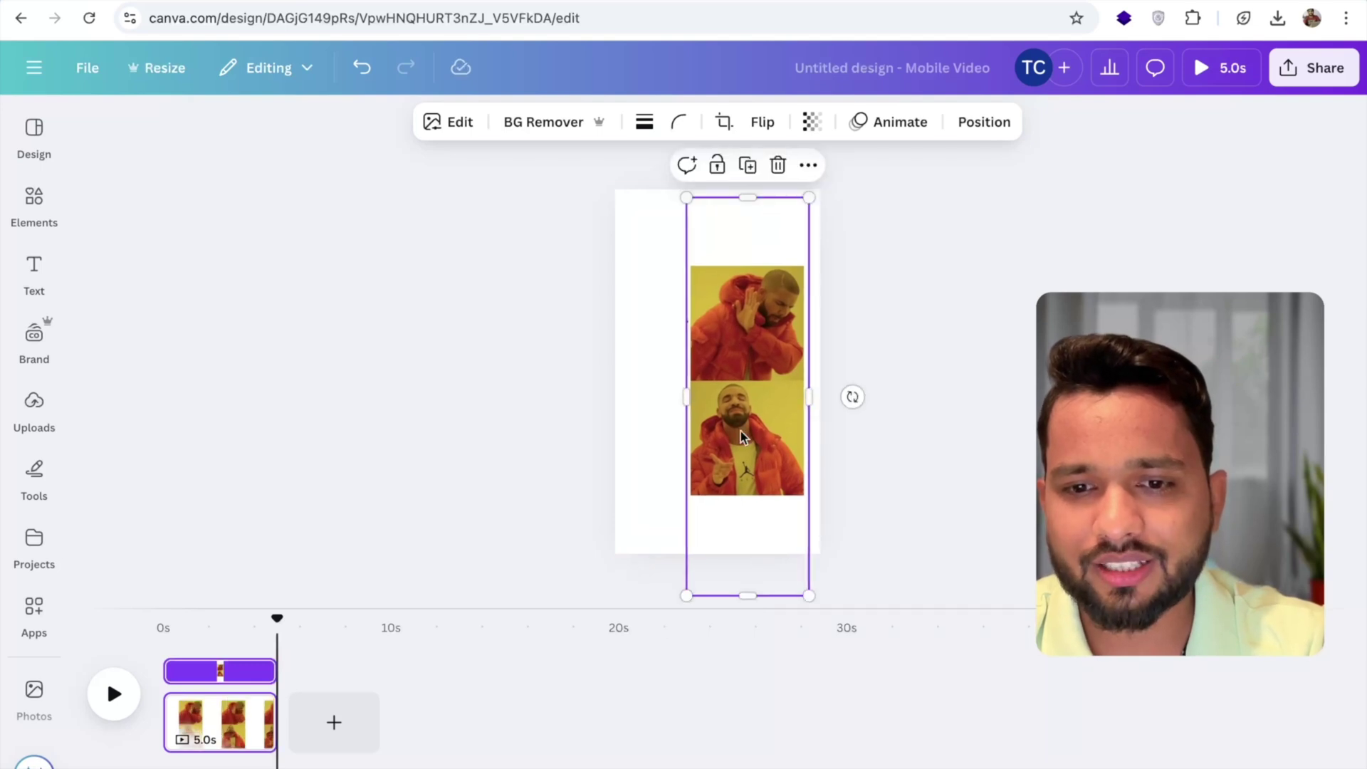
pyautogui.moveTo(742, 437); pyautogui.dragTo(740, 411)
pyautogui.click(1010, 413)
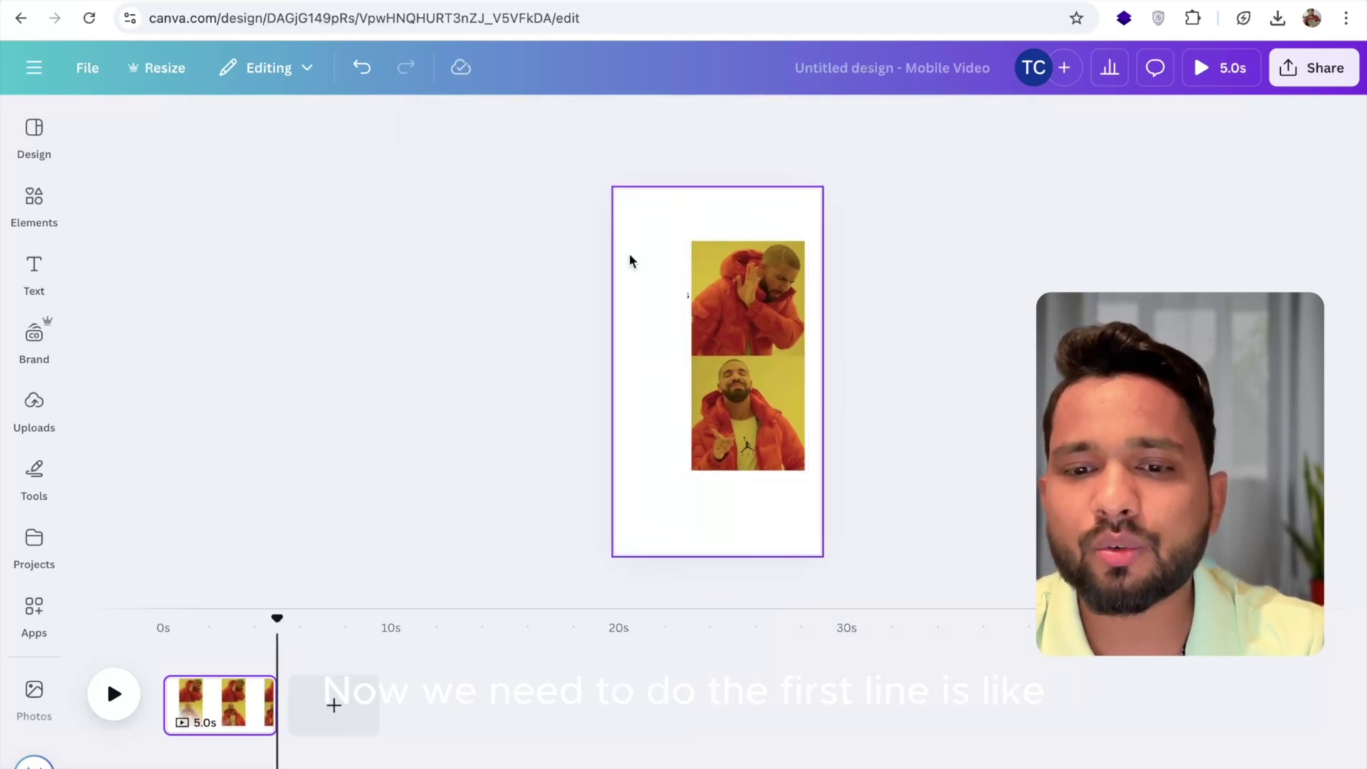
pyautogui.moveTo(754, 353); pyautogui.dragTo(765, 353)
pyautogui.click(626, 274)
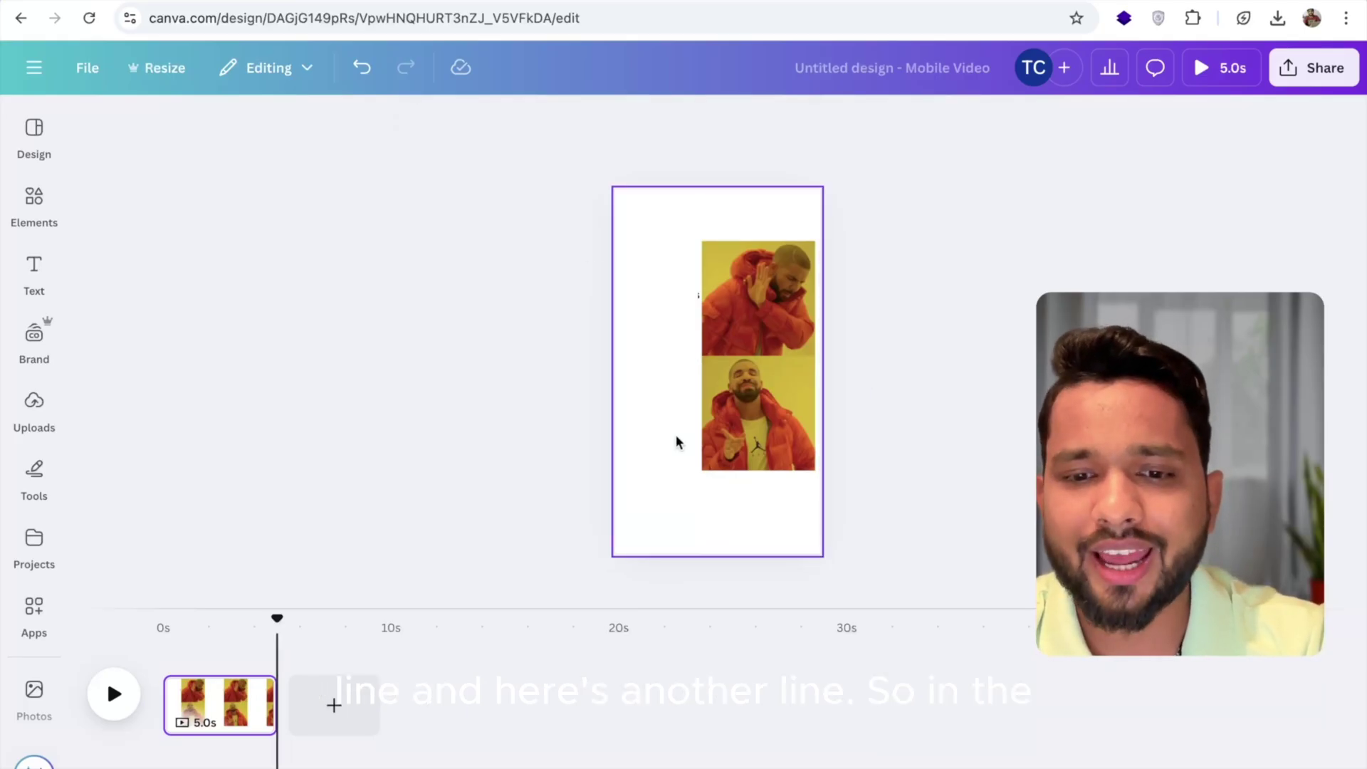
# Add a text box beside the upper Drake picture and replace its placeholder text with "Line One".
pyautogui.click(36, 274)
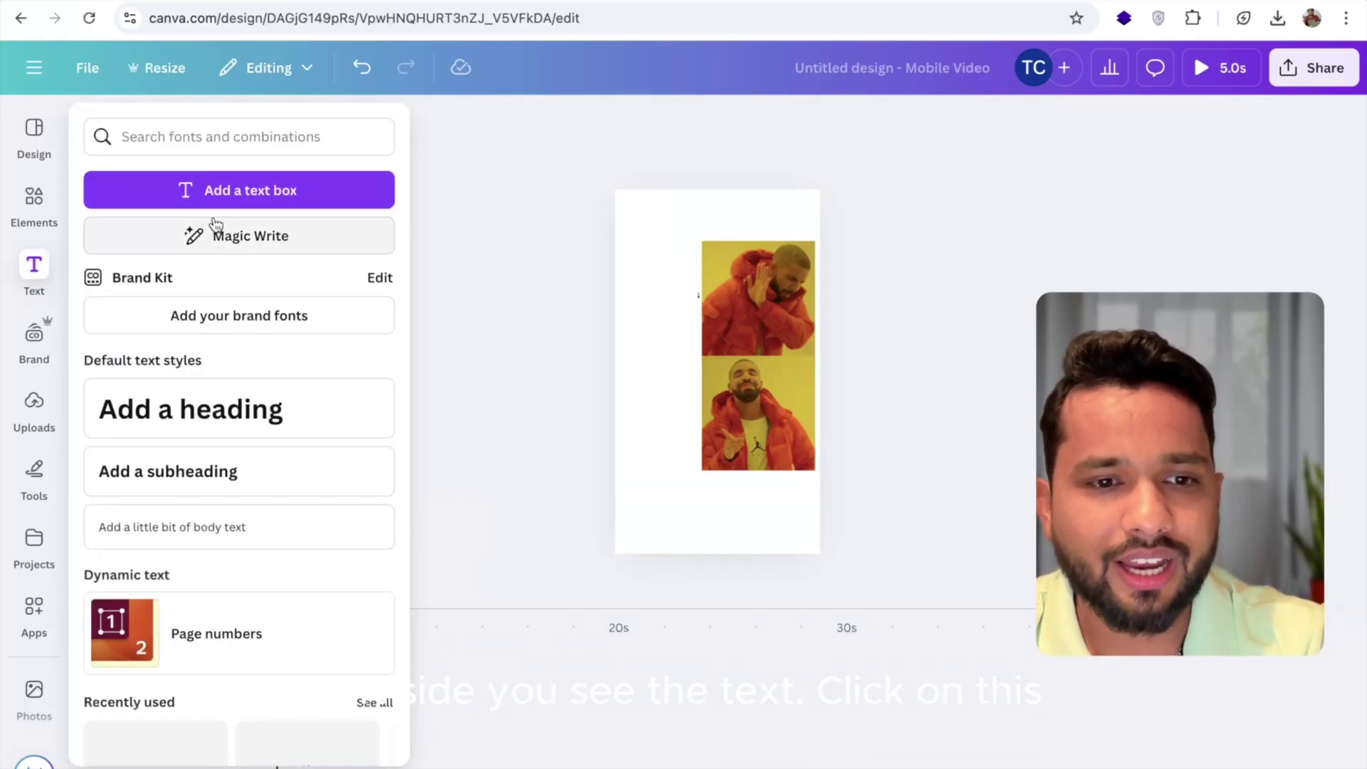
pyautogui.click(250, 191)
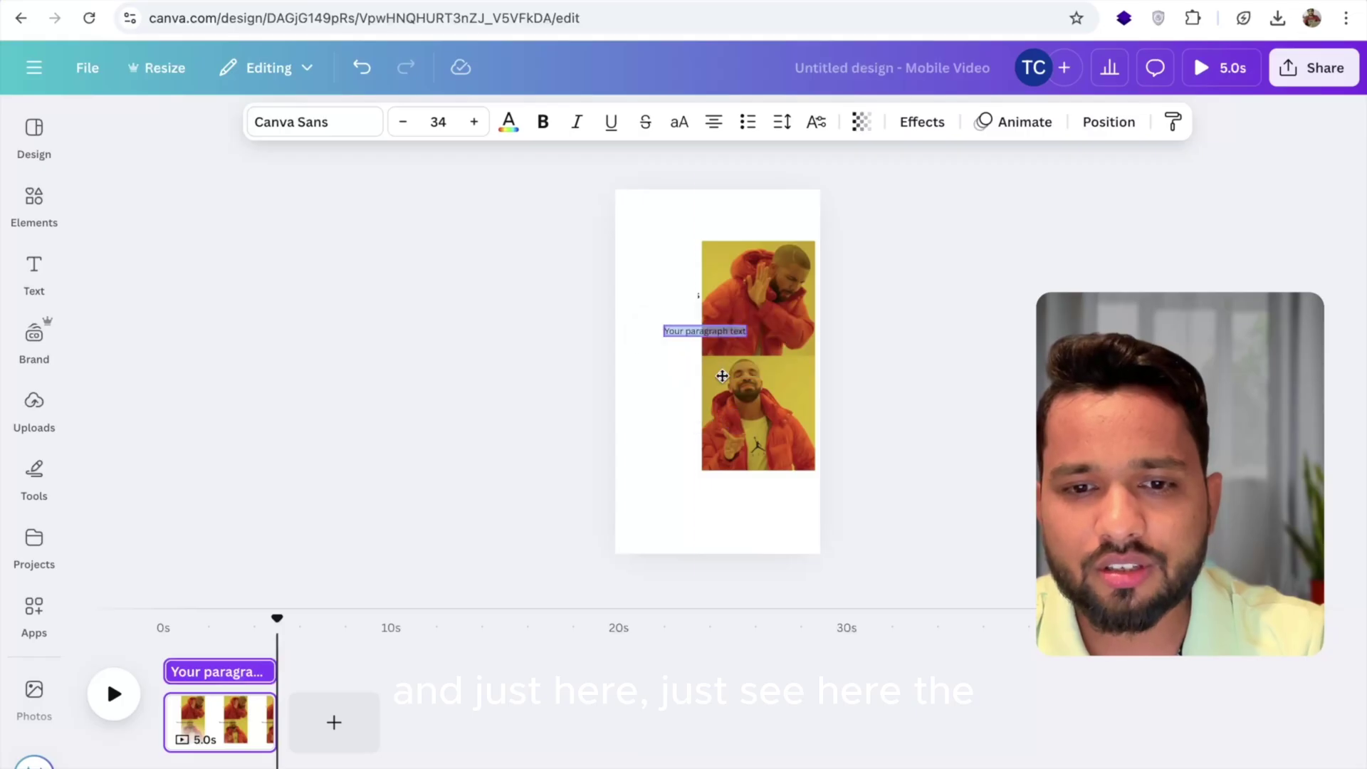
pyautogui.moveTo(722, 376); pyautogui.dragTo(692, 308)
pyautogui.click(647, 263)
pyautogui.write('Line')
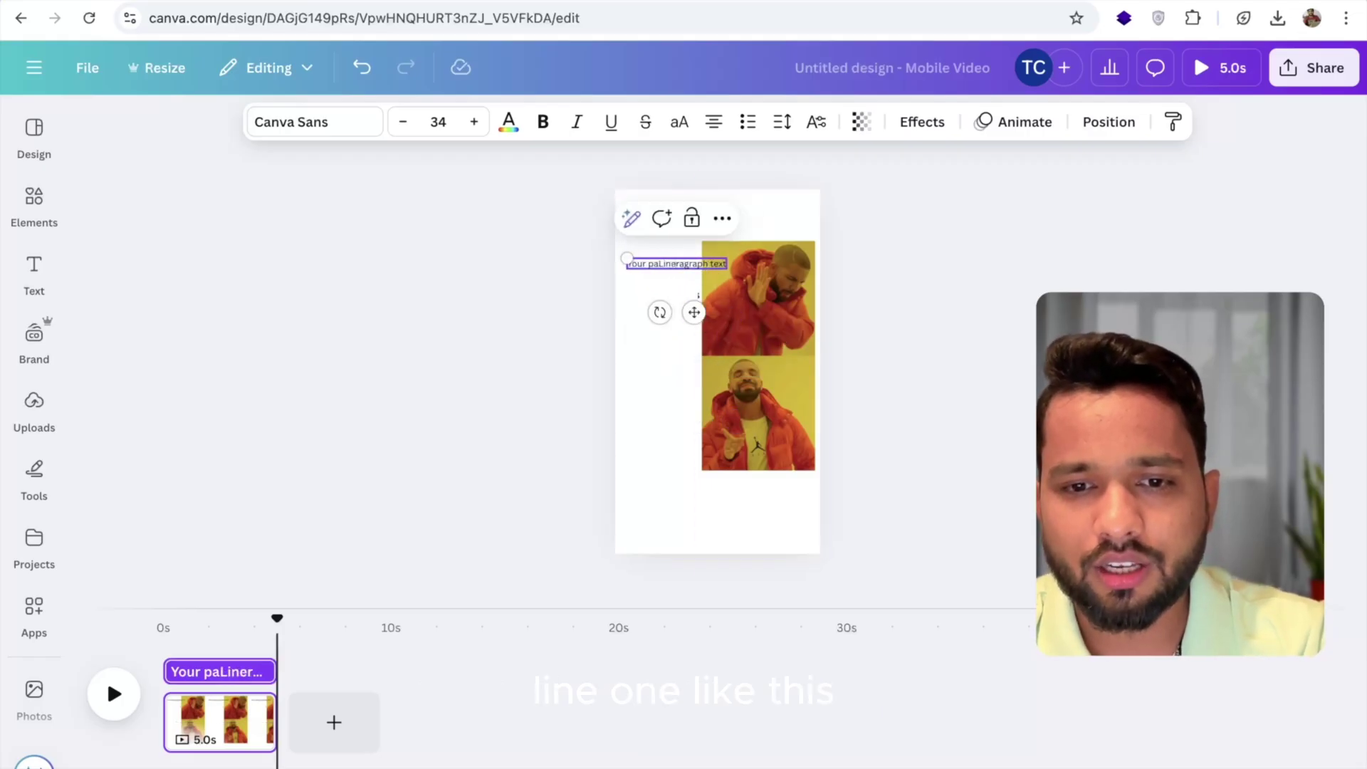
pyautogui.hotkey('ctrl', 'a')
pyautogui.write('Line One')
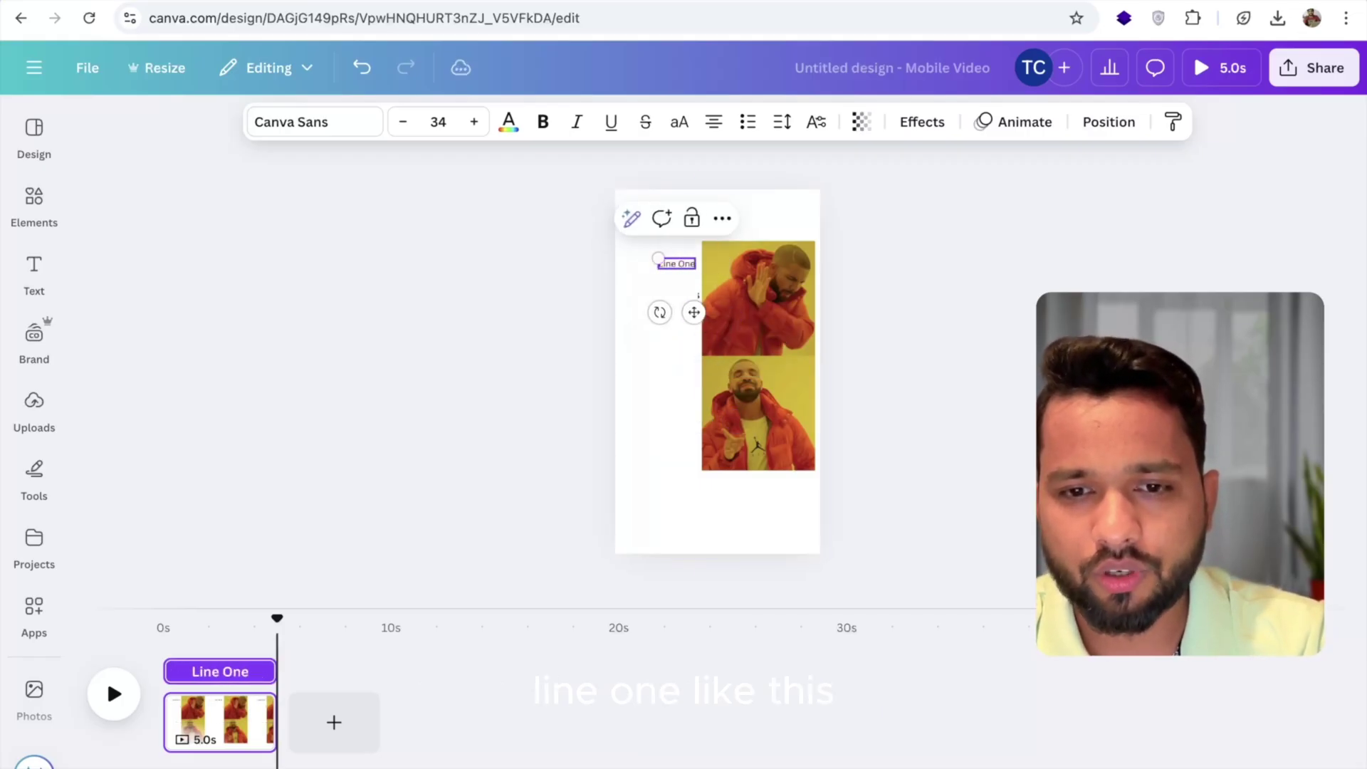
# Move the "Line One" text slightly left and up so it sits clear of the upper picture.
pyautogui.click(677, 290)
pyautogui.click(674, 269)
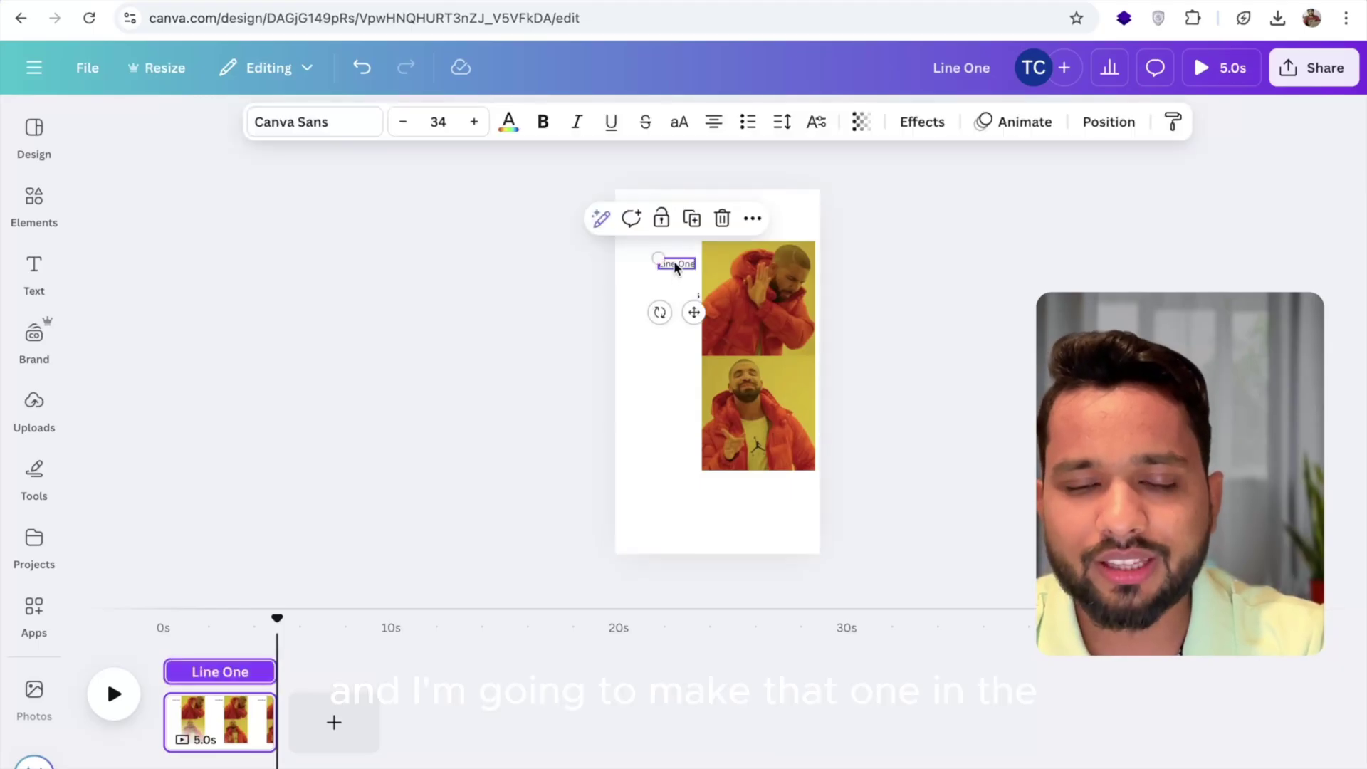
pyautogui.moveTo(694, 312); pyautogui.dragTo(670, 305)
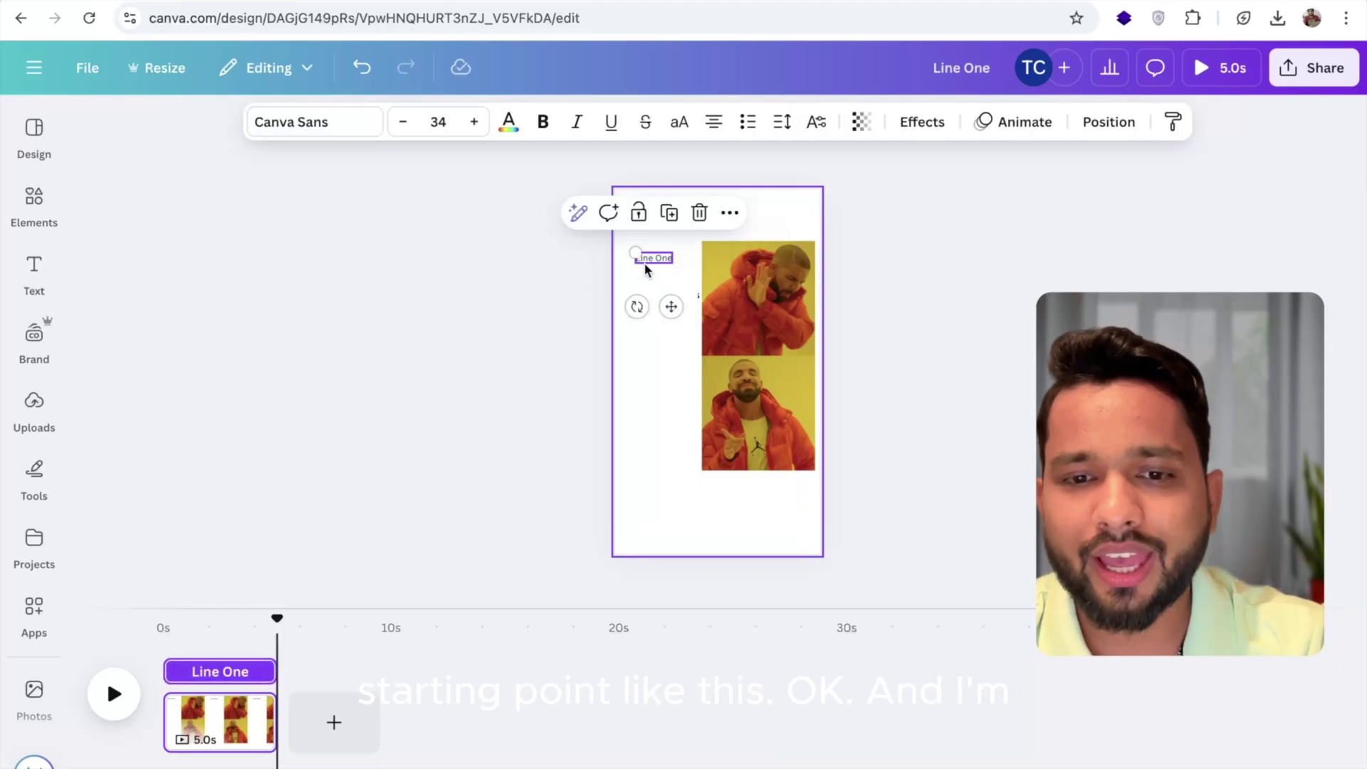
pyautogui.click(568, 254)
# Place a copy of the "Line One" text beside the lower Drake picture and change its text to "Line 2".
pyautogui.click(646, 259)
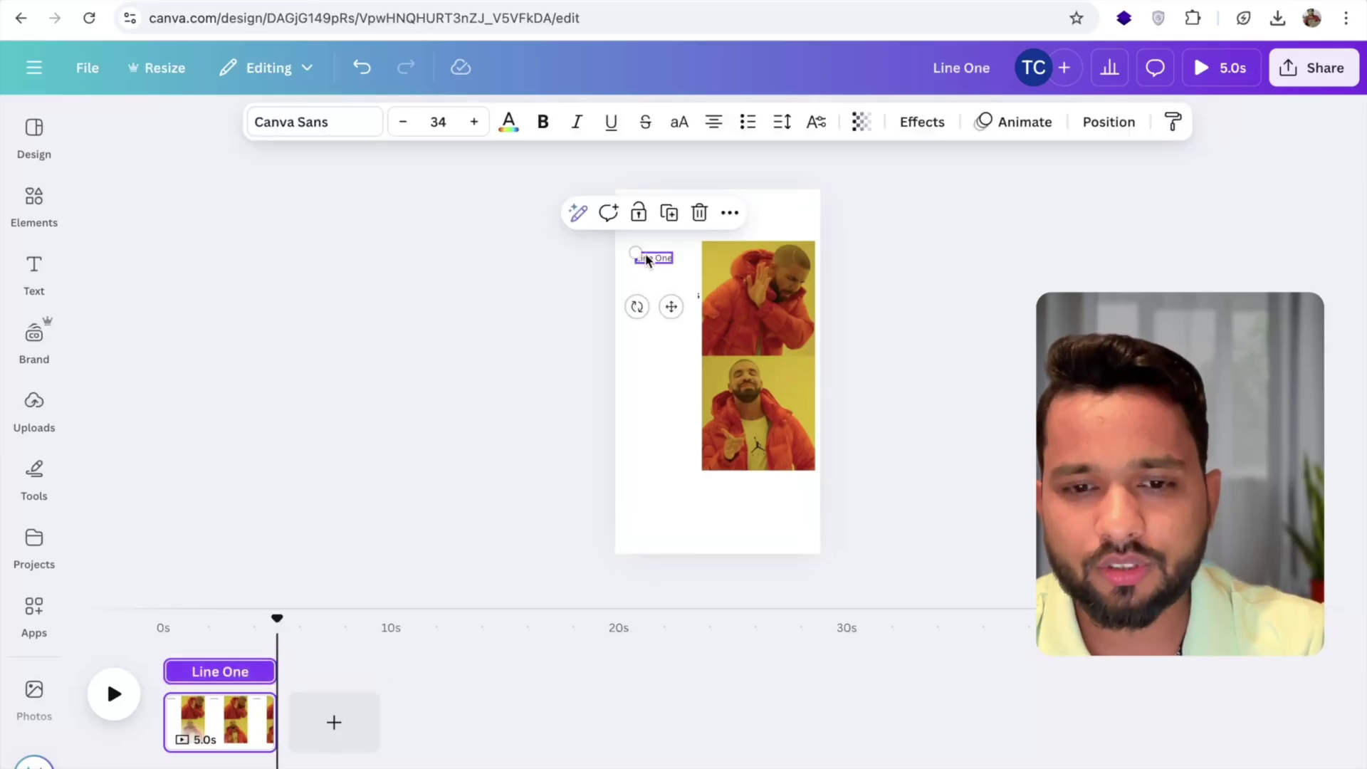
pyautogui.moveTo(671, 306); pyautogui.dragTo(675, 431)
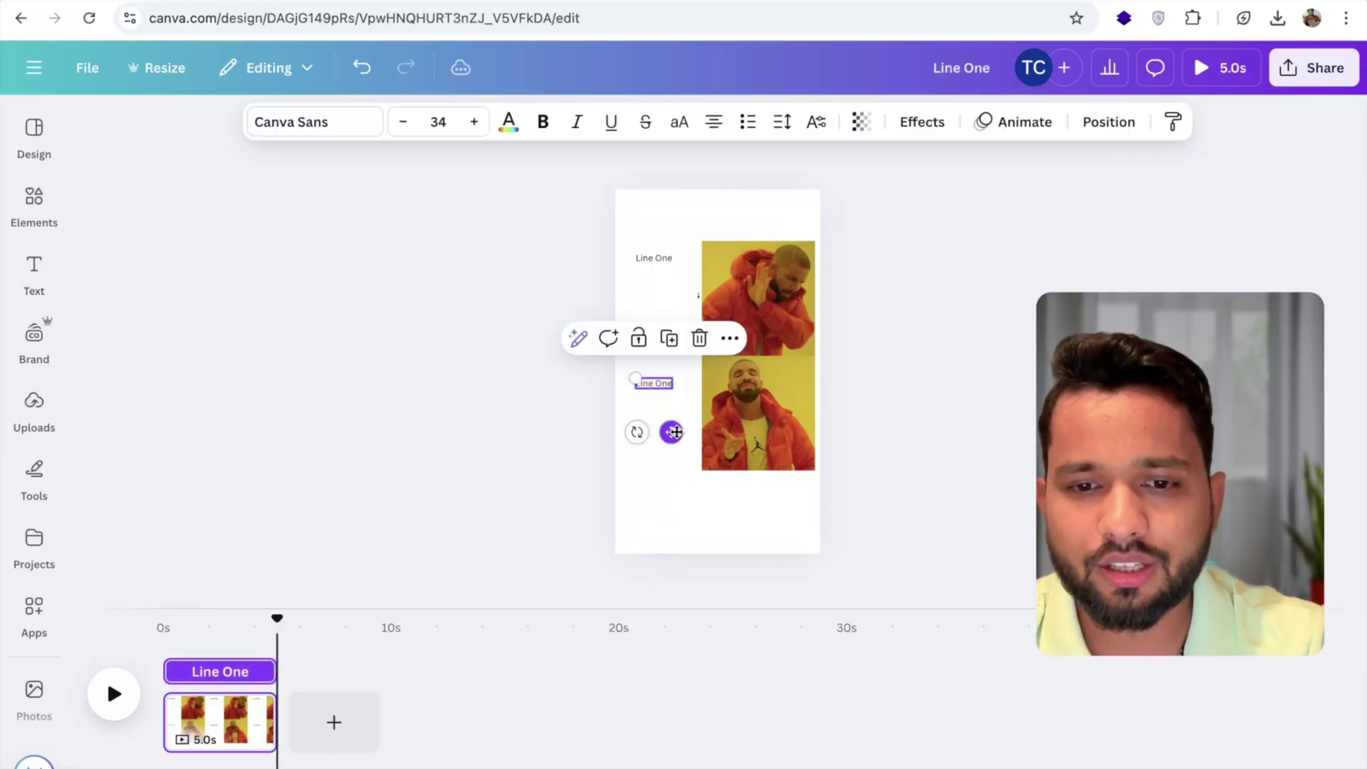
pyautogui.doubleClick(652, 384)
pyautogui.write('Line')
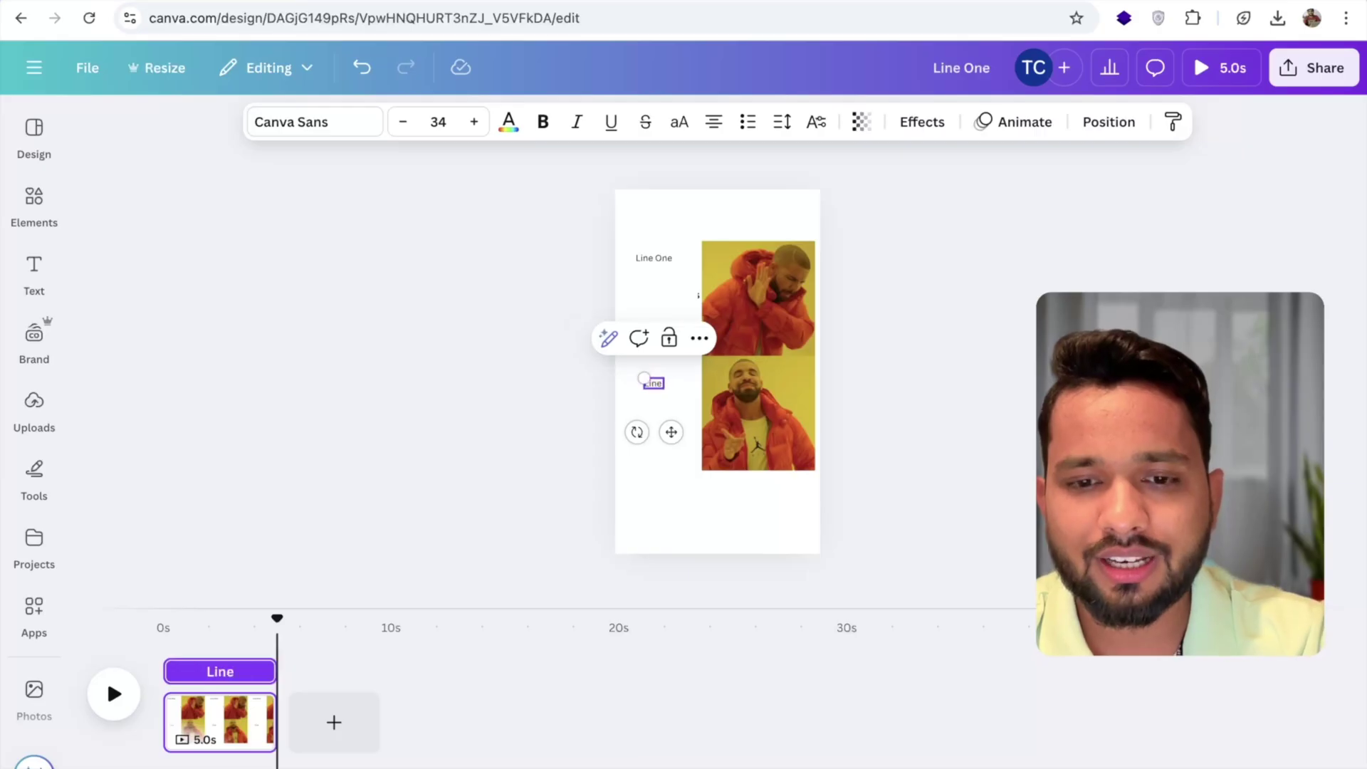
pyautogui.write(' 2')
pyautogui.click(450, 330)
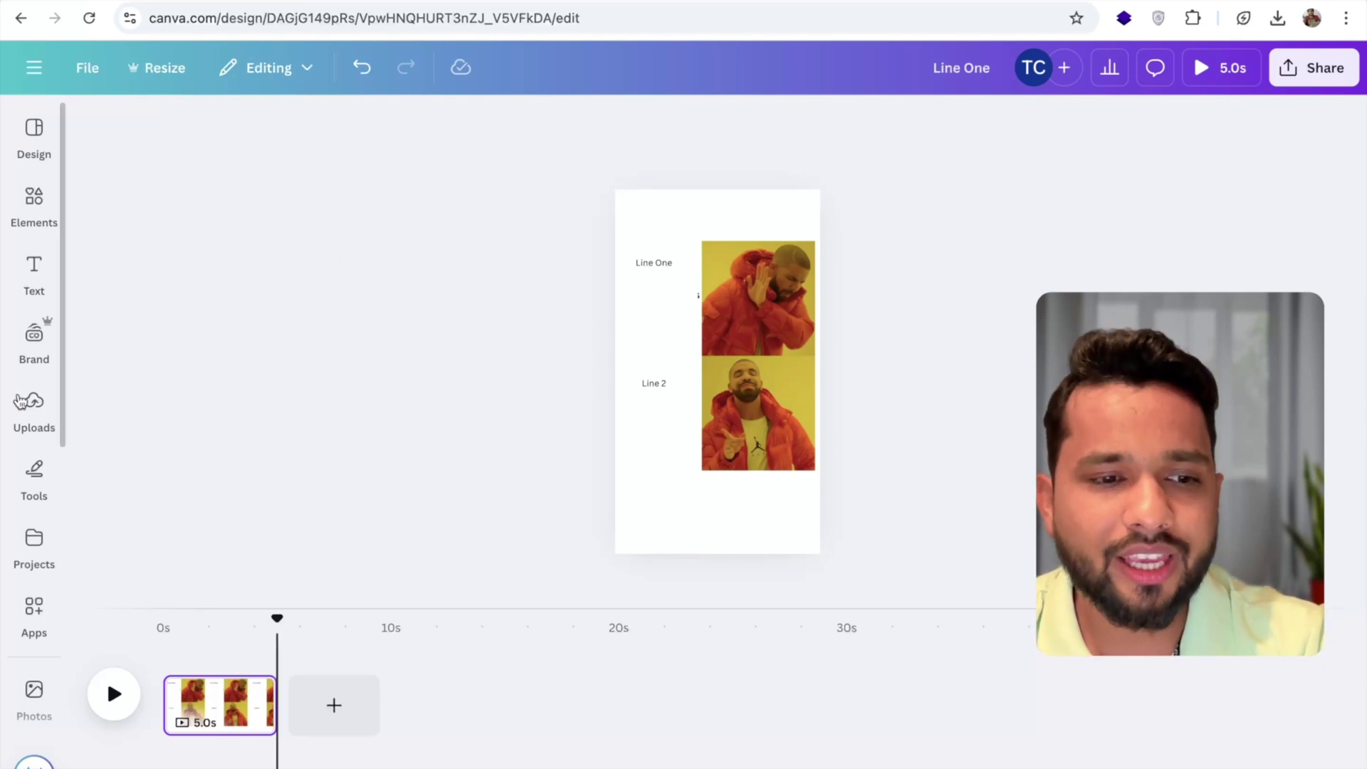
pyautogui.click(32, 403)
pyautogui.scroll(-5, 25, 526)
pyautogui.click(25, 527)
pyautogui.click(27, 541)
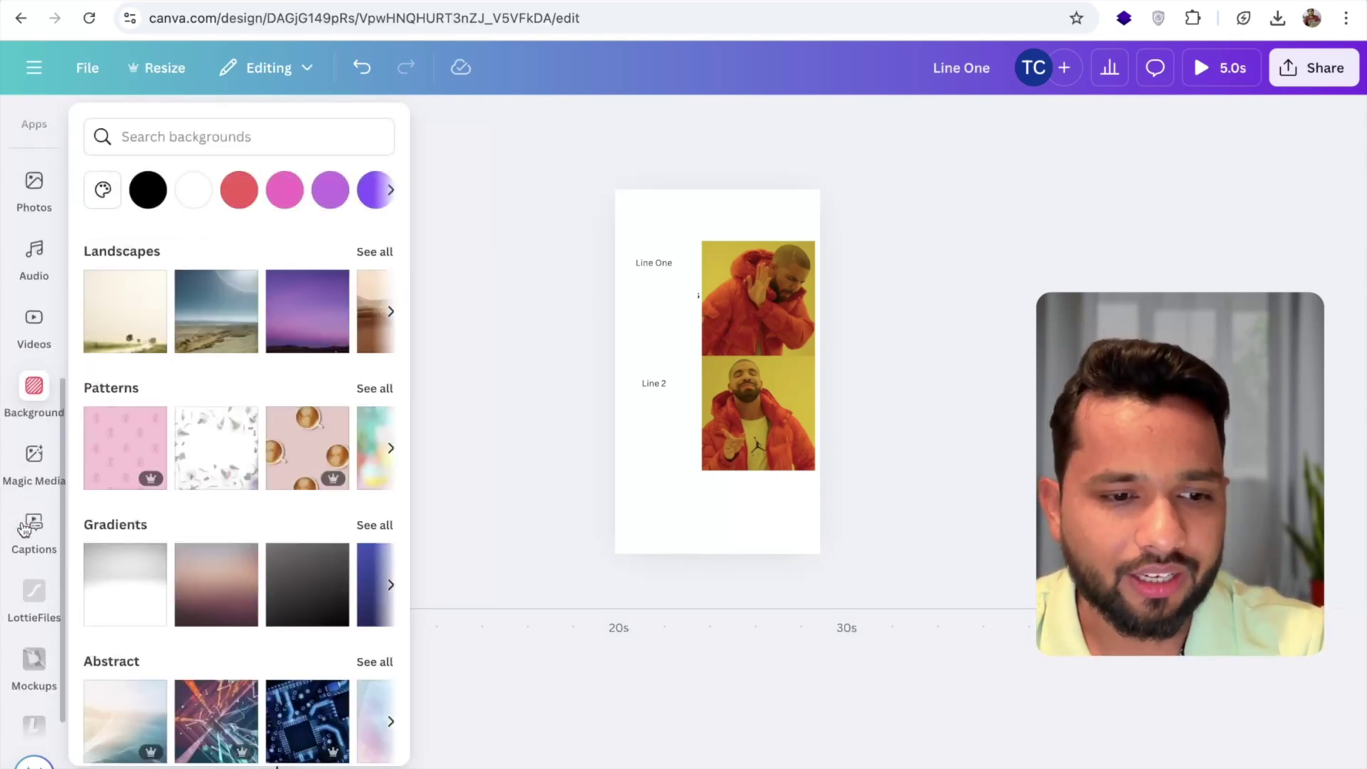
pyautogui.click(26, 548)
pyautogui.click(28, 503)
pyautogui.click(32, 293)
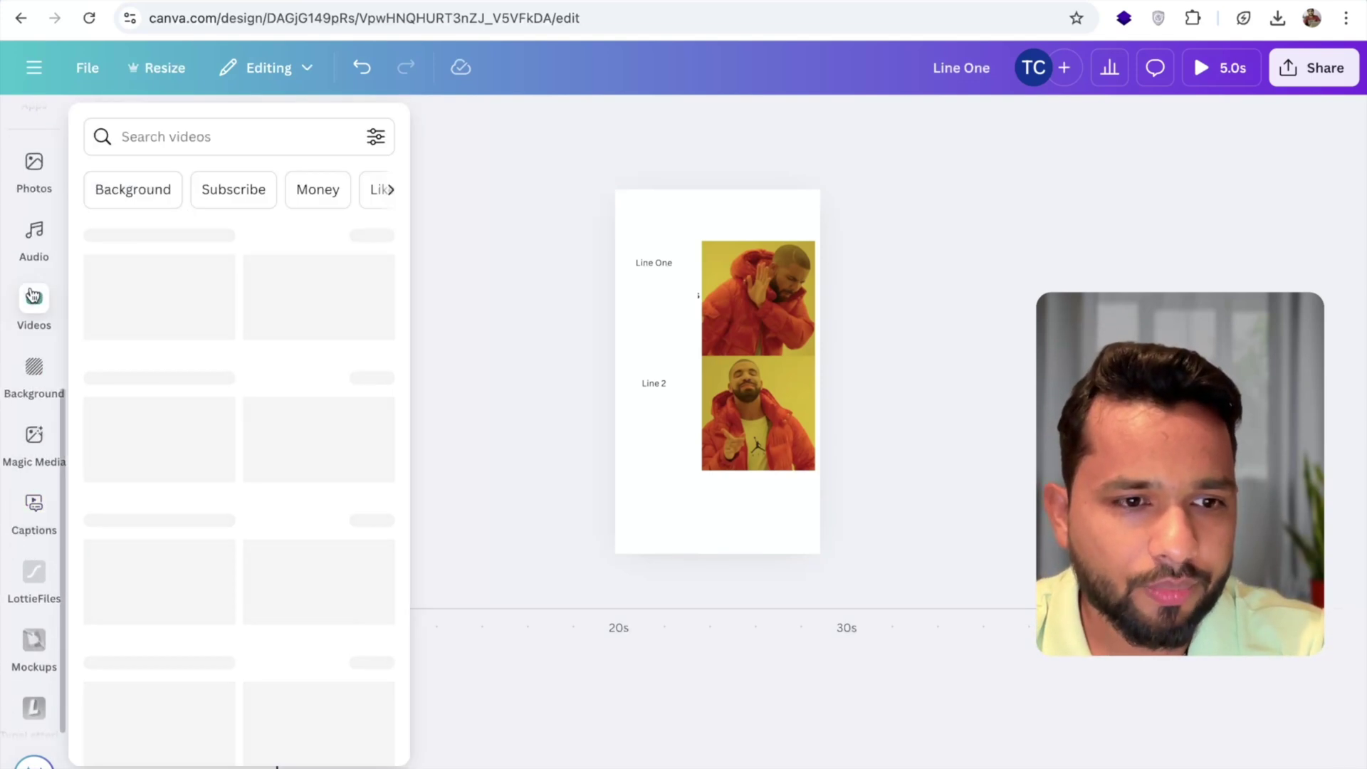
pyautogui.click(32, 293)
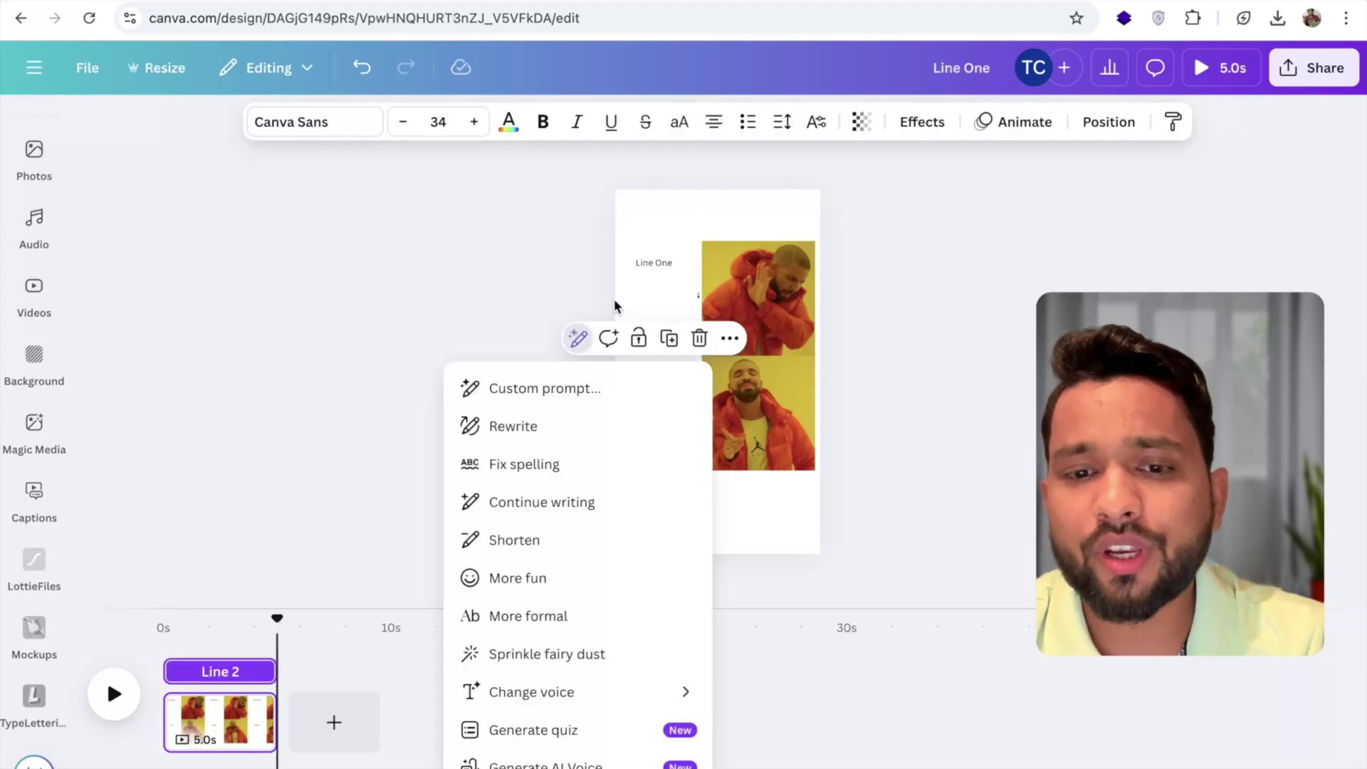
pyautogui.click(540, 265)
pyautogui.click(593, 266)
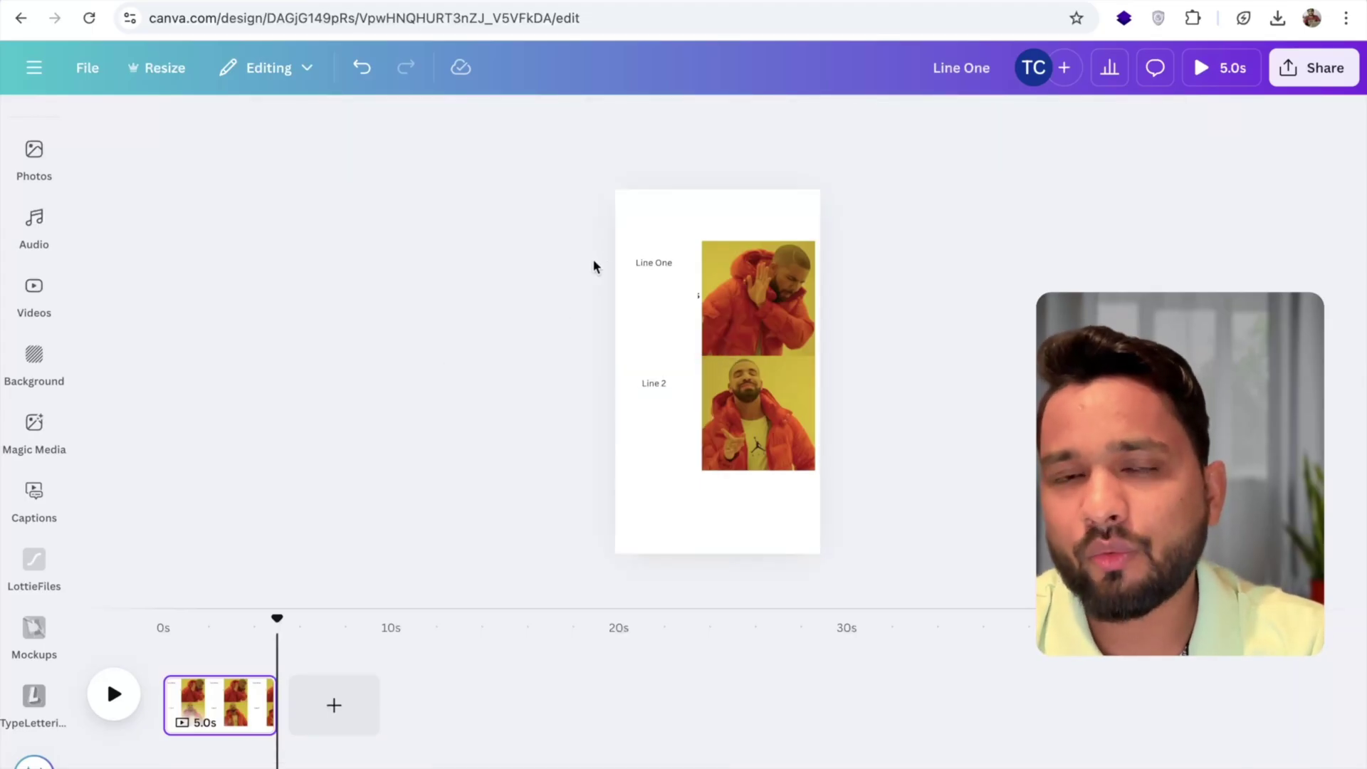
pyautogui.click(655, 266)
pyautogui.rightClick(657, 271)
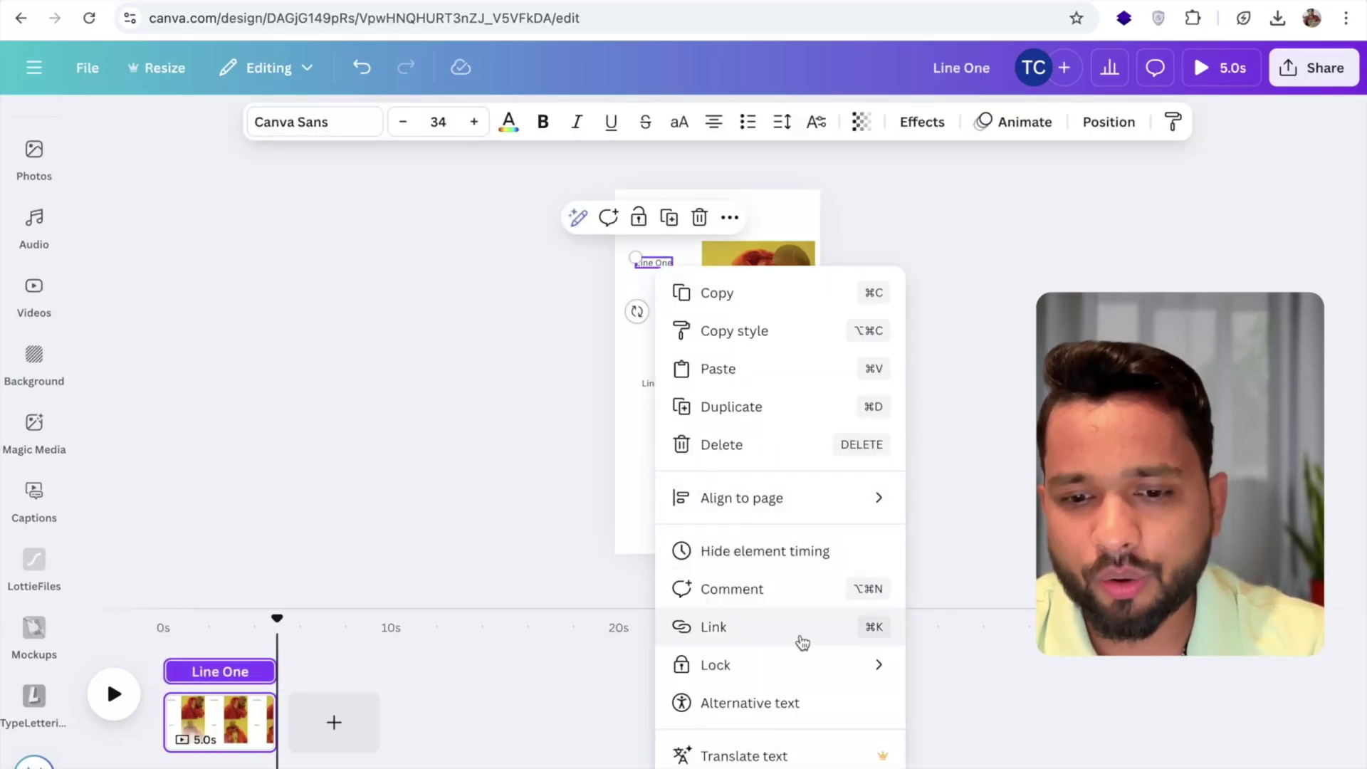
pyautogui.click(739, 634)
pyautogui.click(537, 279)
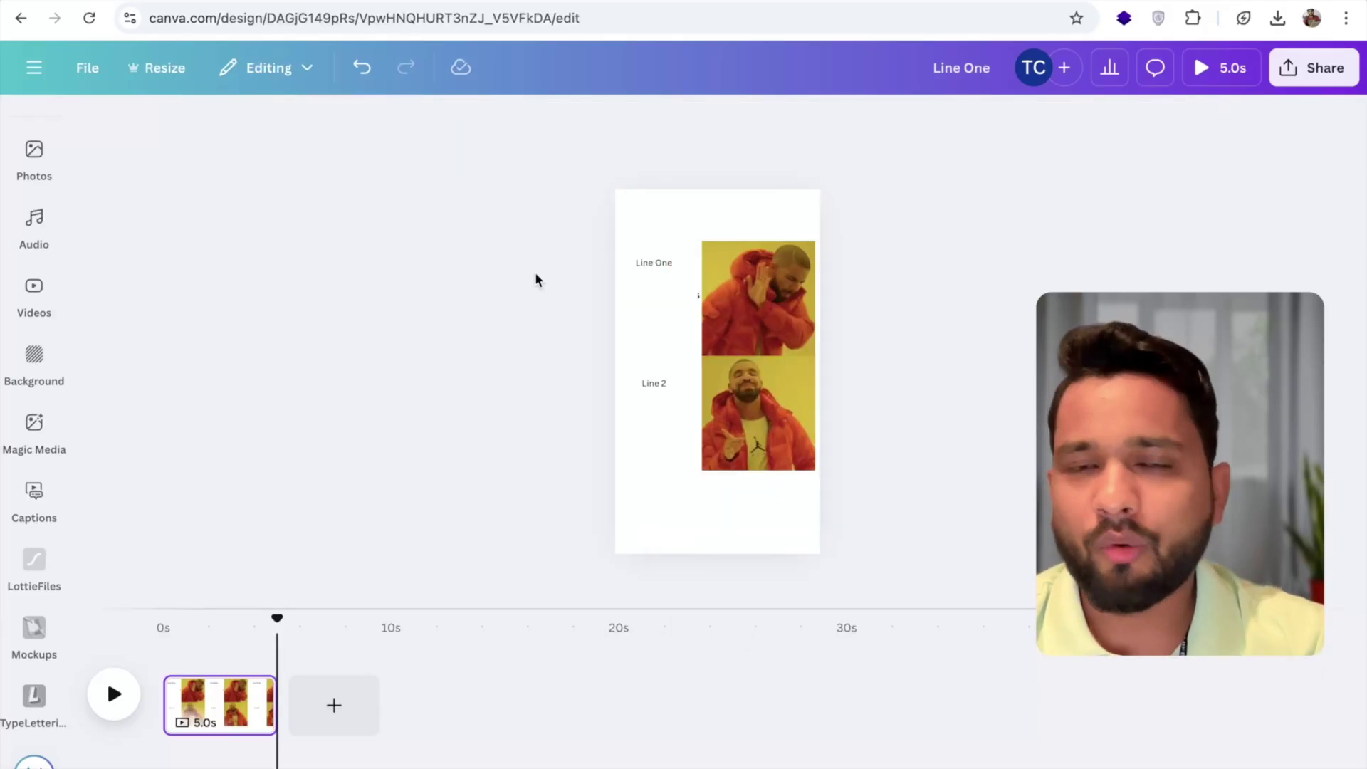
pyautogui.click(31, 287)
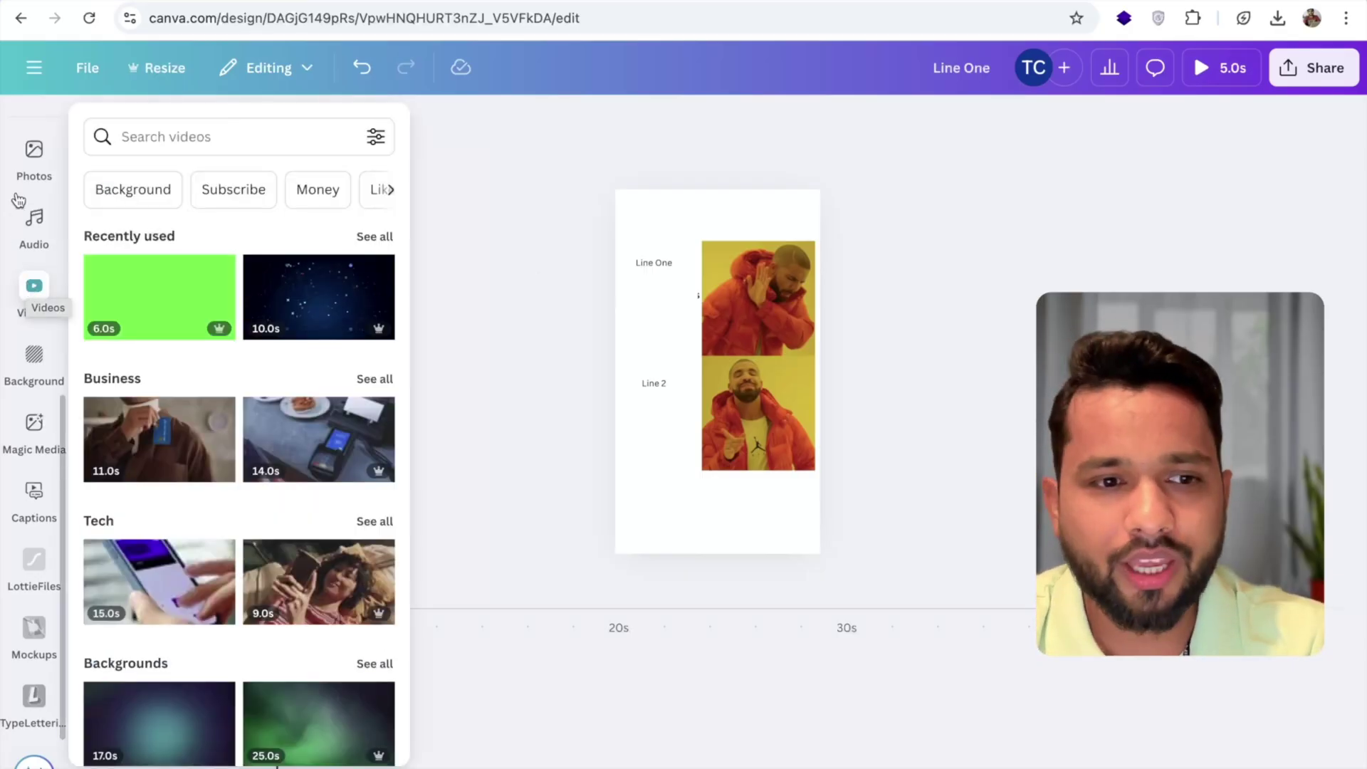
pyautogui.click(30, 359)
pyautogui.click(16, 425)
pyautogui.click(21, 419)
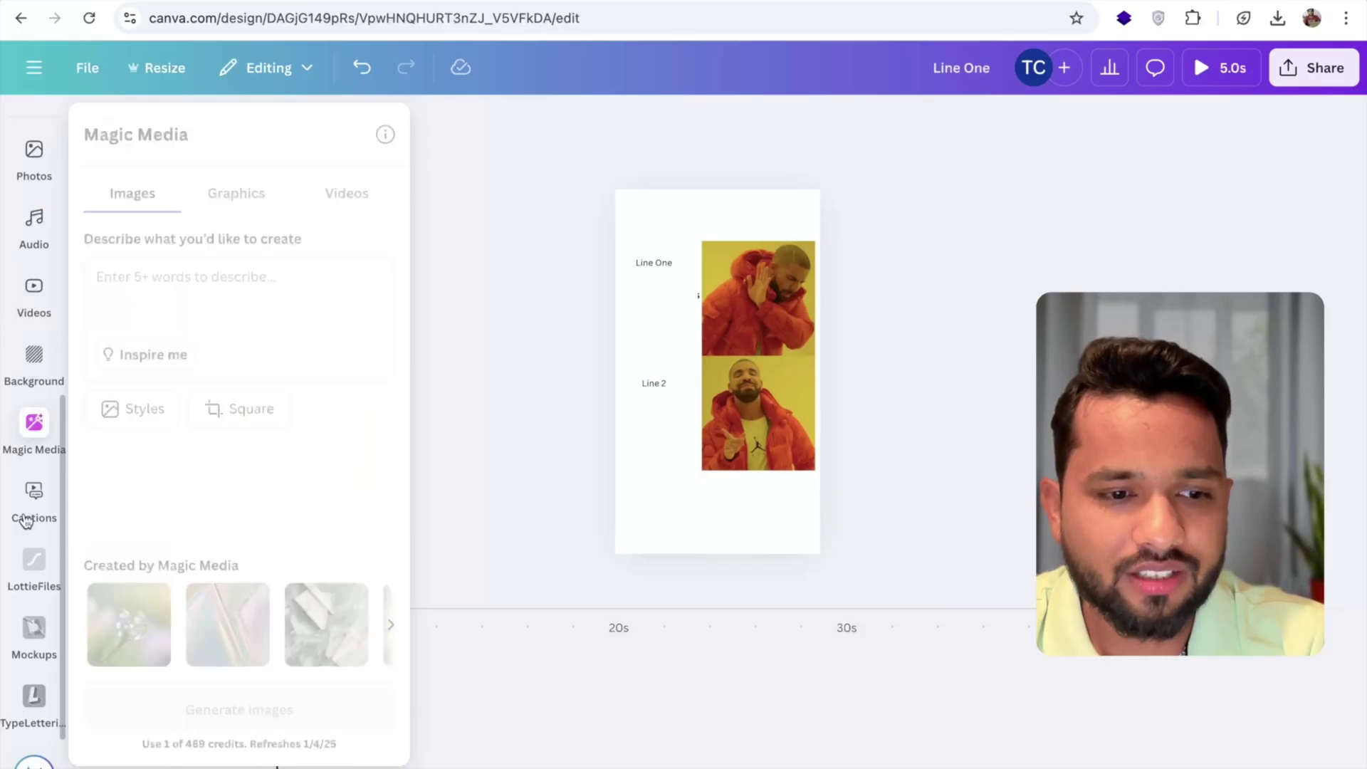
# Search the available apps for "bulk" and open the Bulk create app.
pyautogui.scroll(4, 30, 382)
pyautogui.click(29, 382)
pyautogui.click(30, 382)
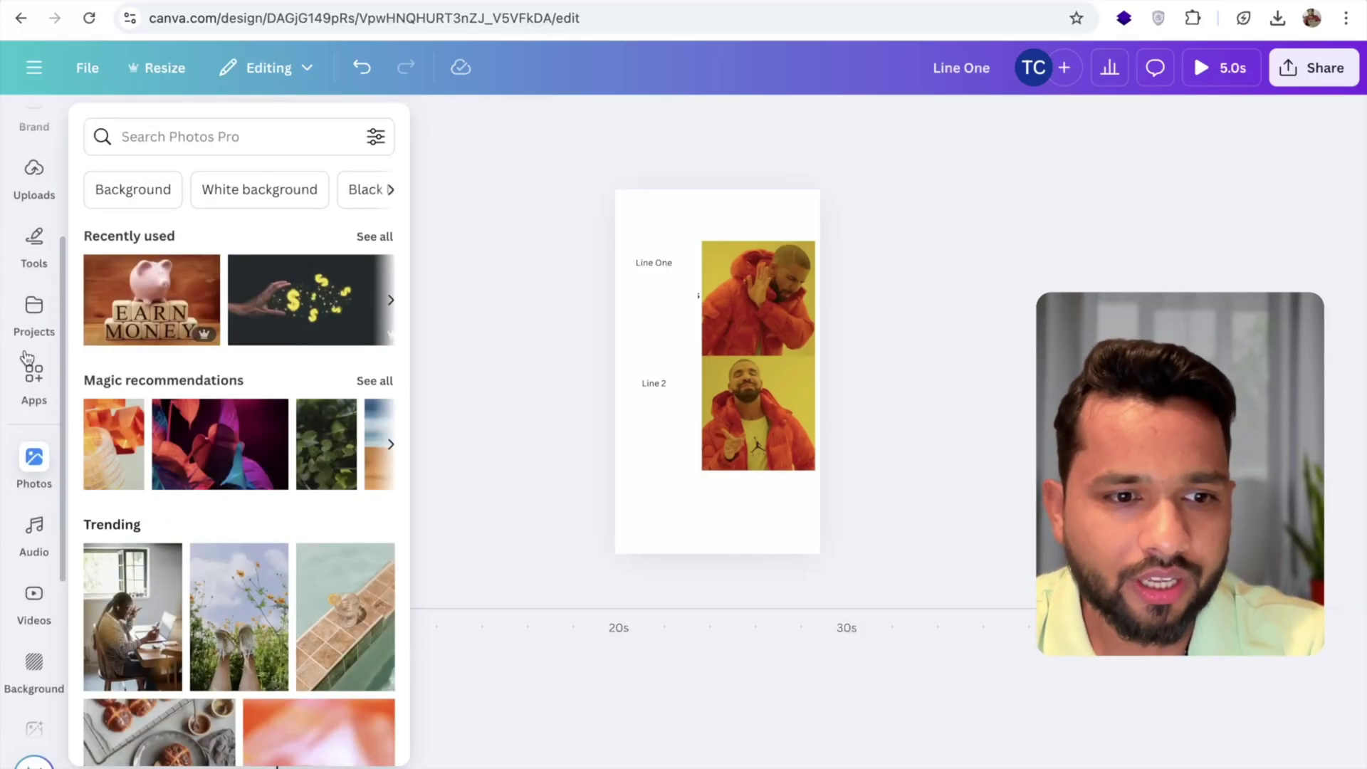
pyautogui.click(30, 383)
pyautogui.click(135, 130)
pyautogui.write('bulk')
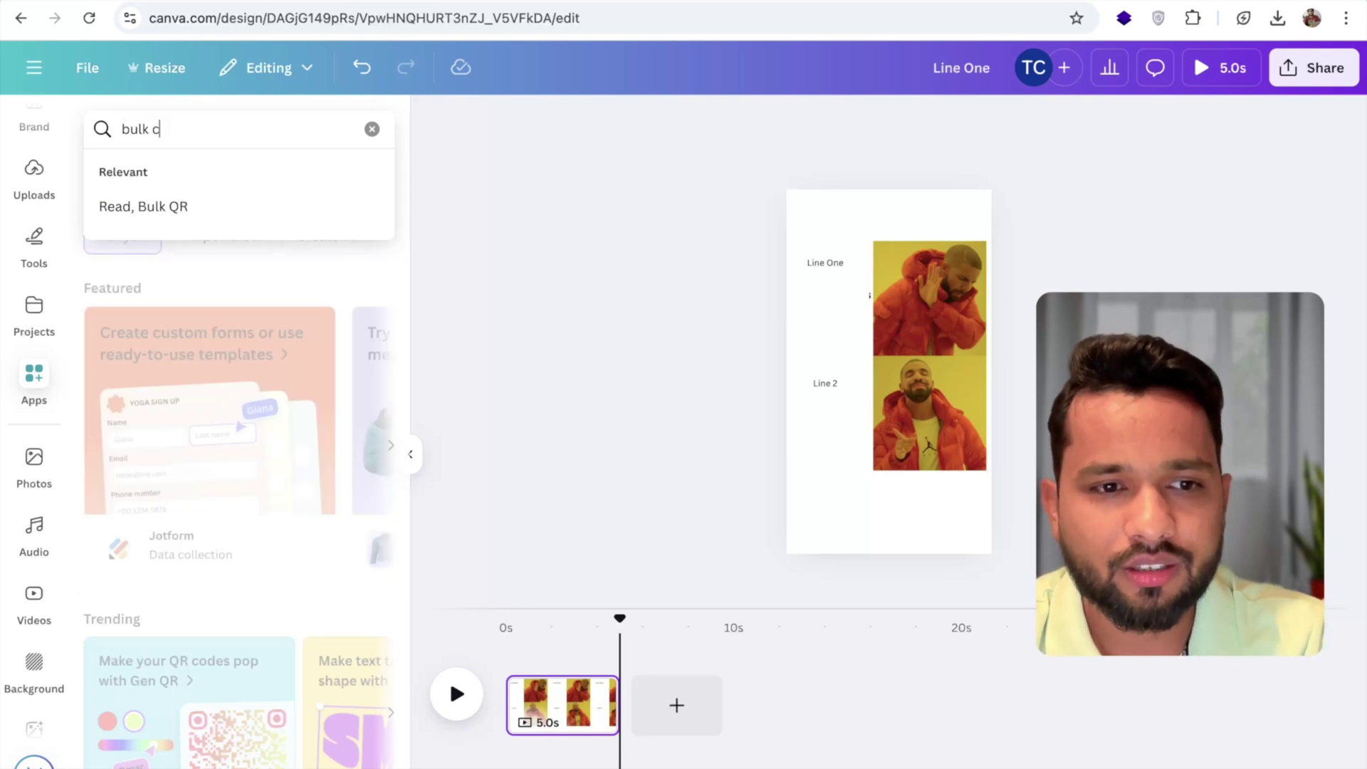
pyautogui.click(165, 214)
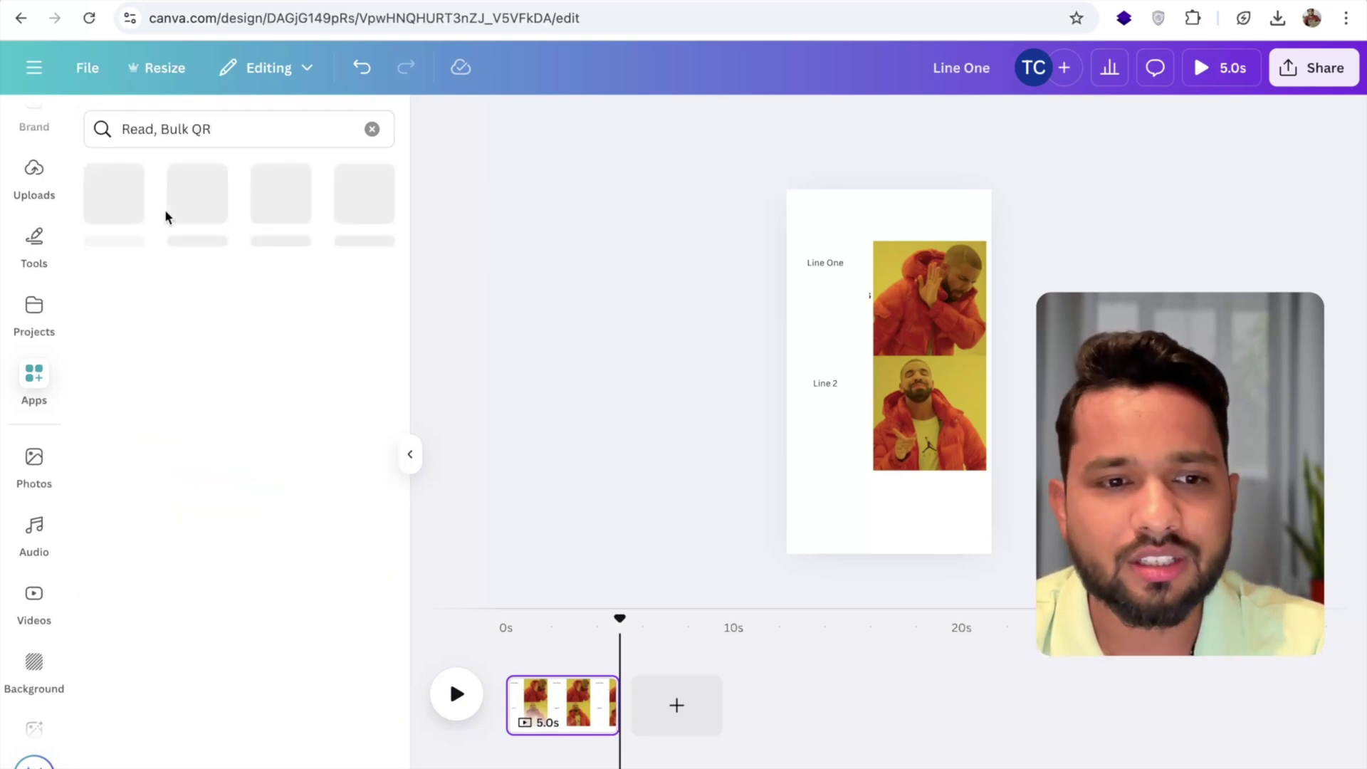
pyautogui.write('bulk')
pyautogui.press('Return')
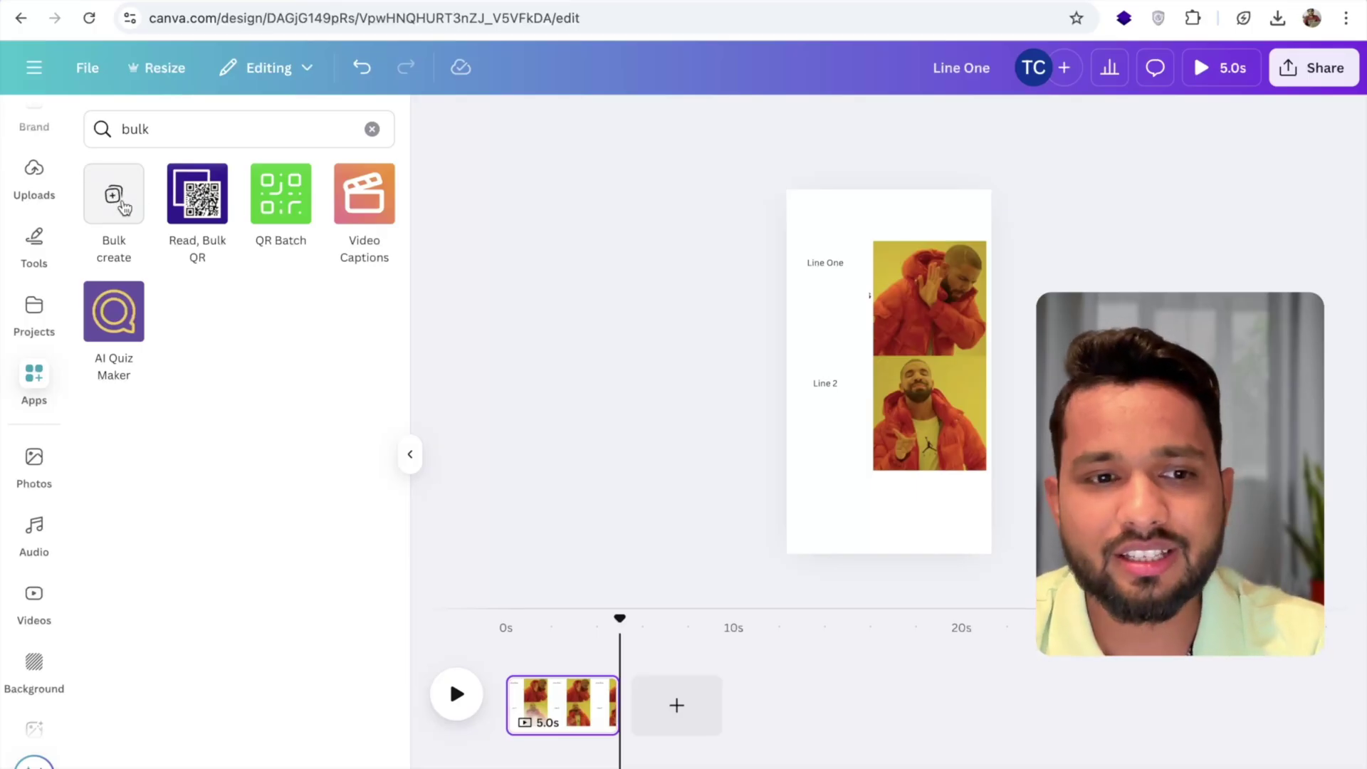
pyautogui.click(120, 203)
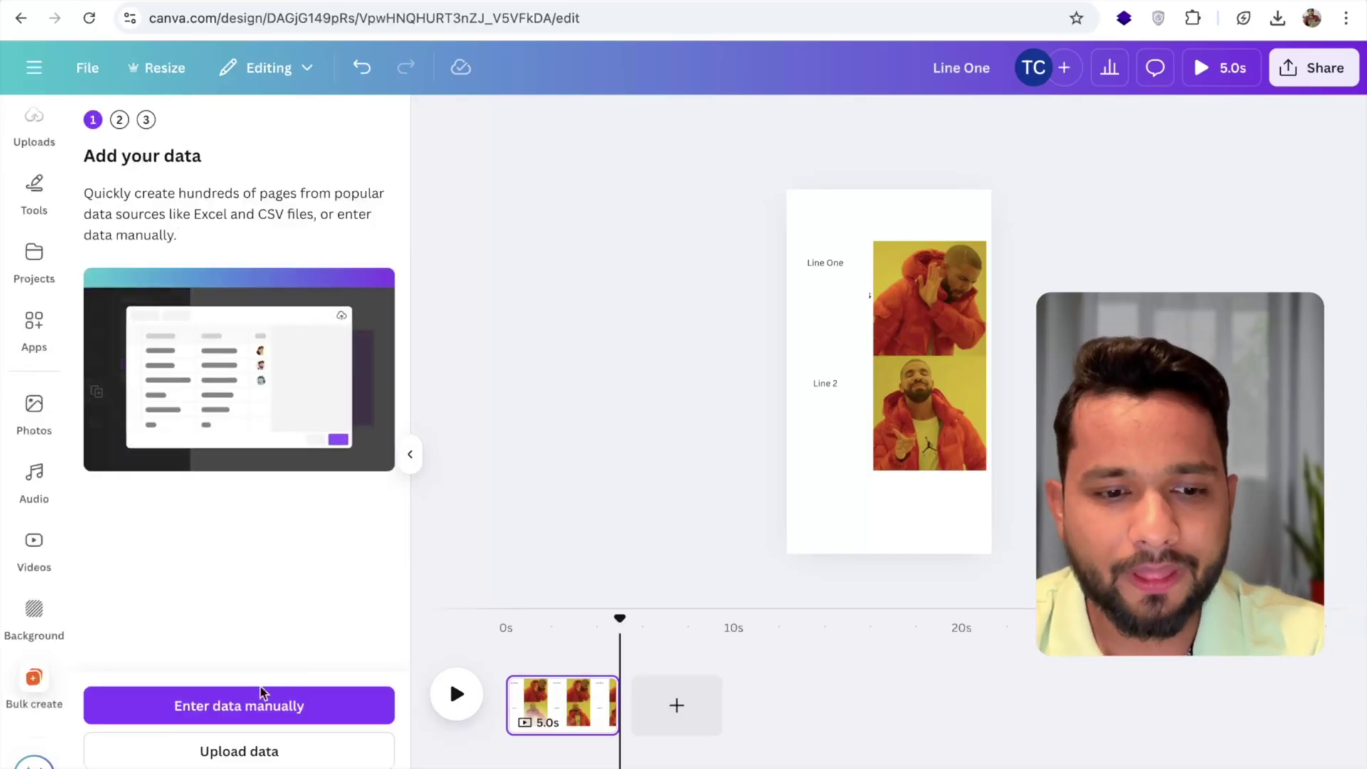
# Upload memes.csv from the Downloads folder as the bulk create data source.
pyautogui.click(249, 752)
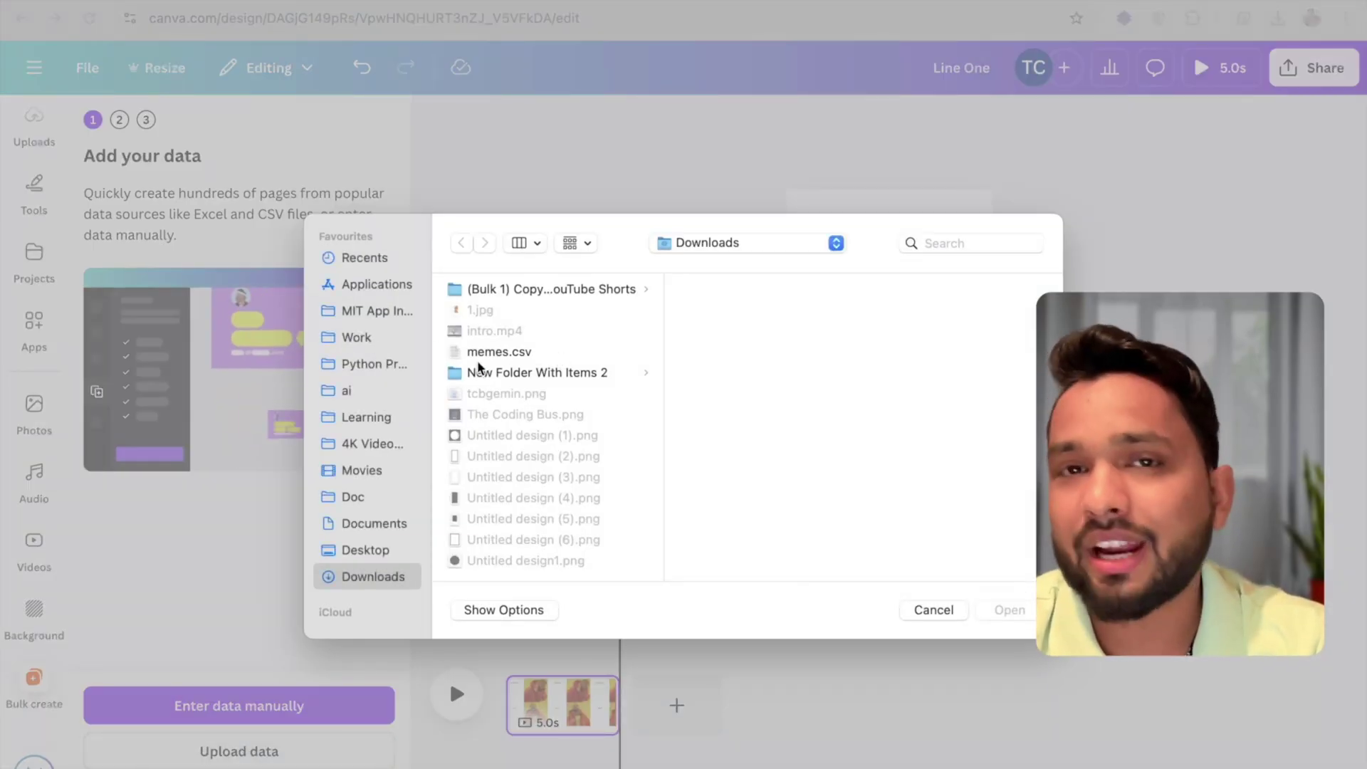
pyautogui.click(521, 353)
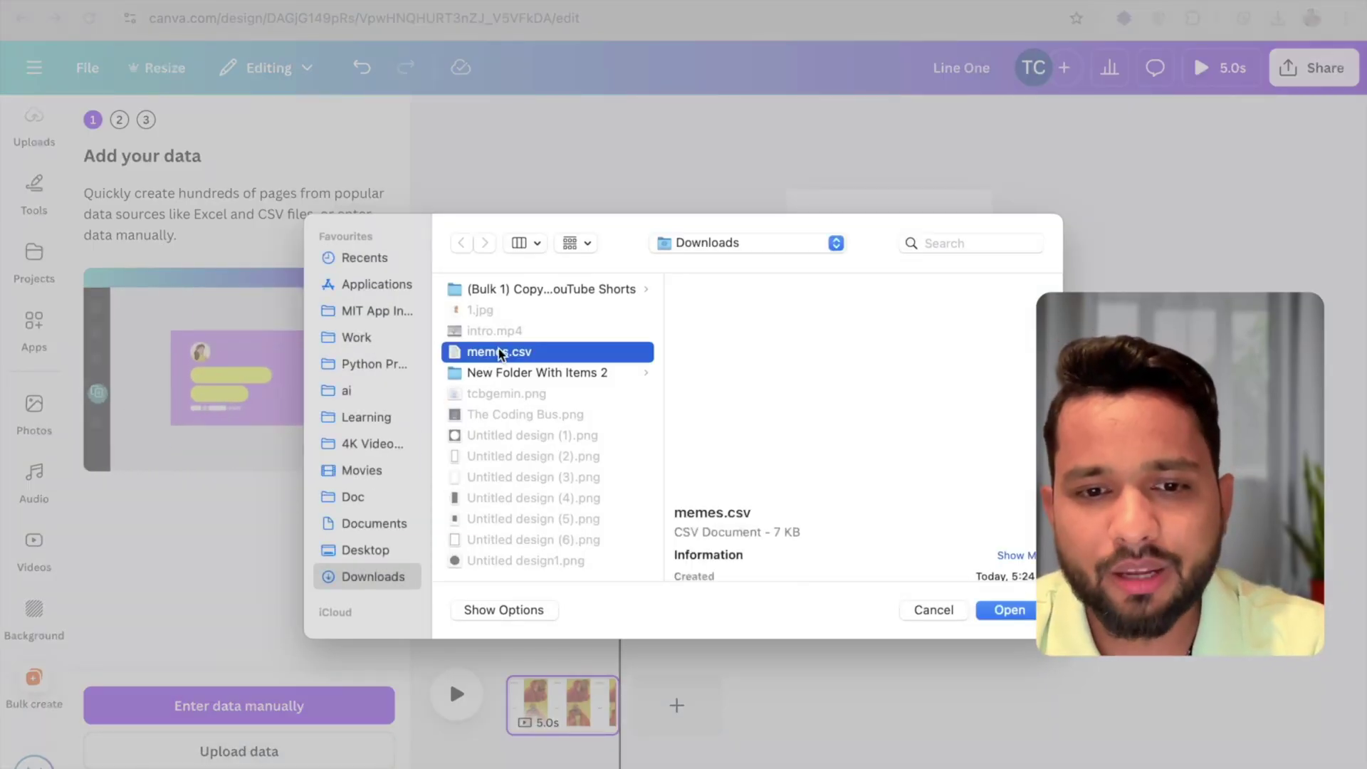
pyautogui.click(1004, 613)
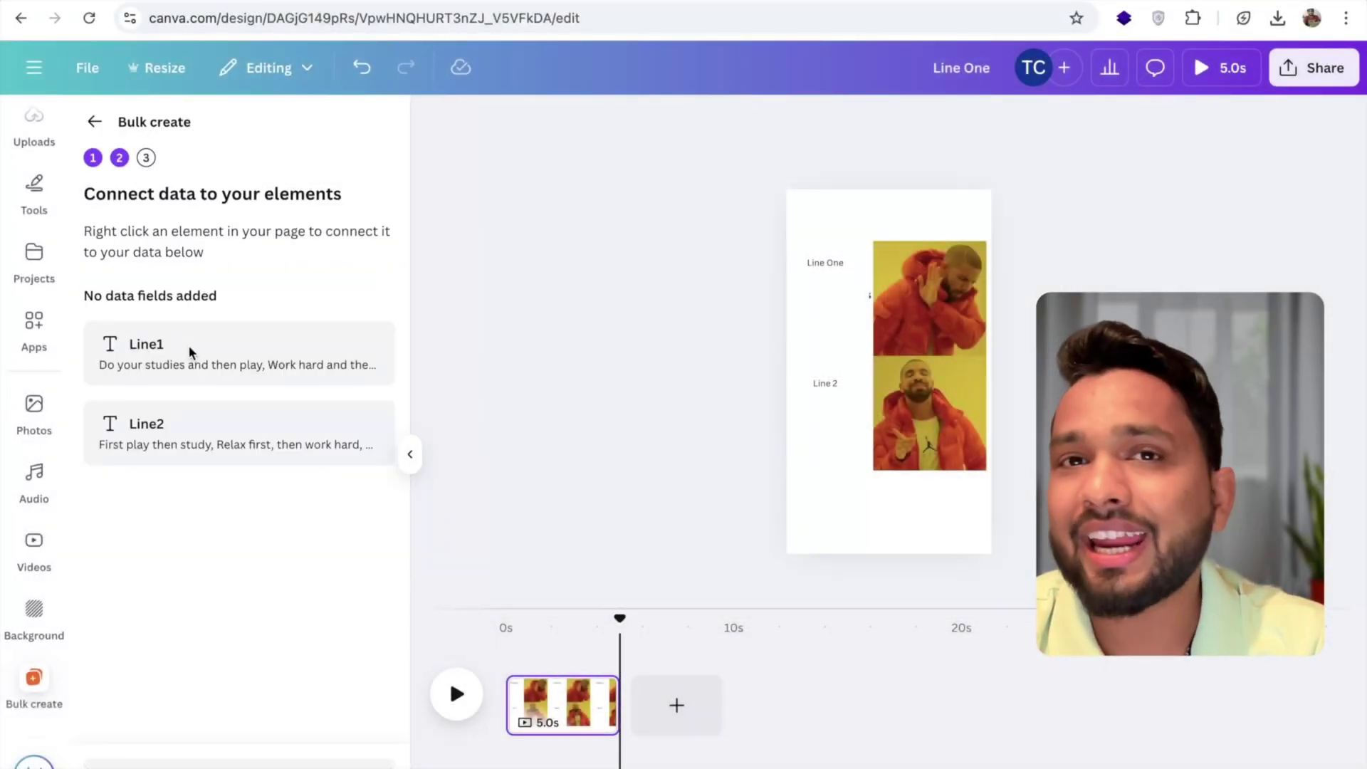
# Connect the "Line One" text beside the upper picture to the Line1 data field.
pyautogui.click(824, 264)
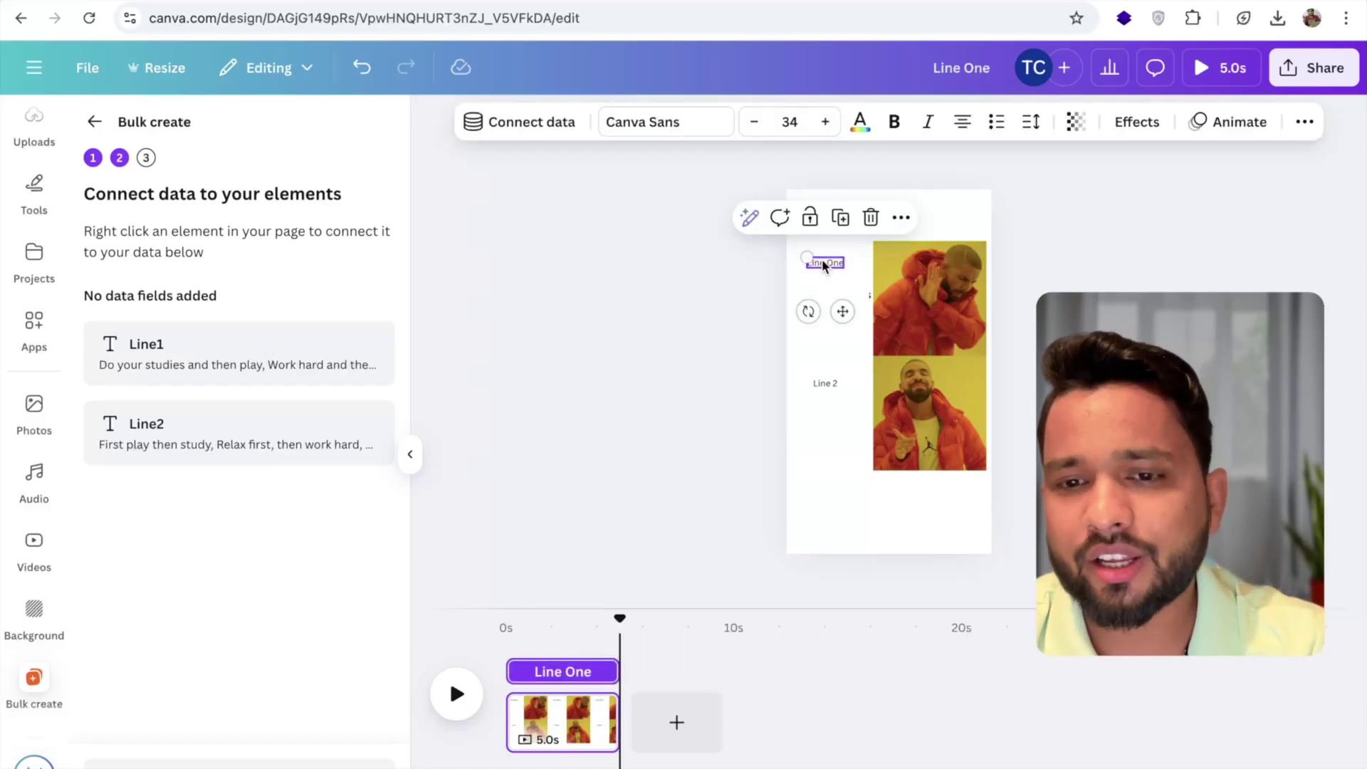
pyautogui.rightClick(823, 264)
pyautogui.moveTo(930, 475)
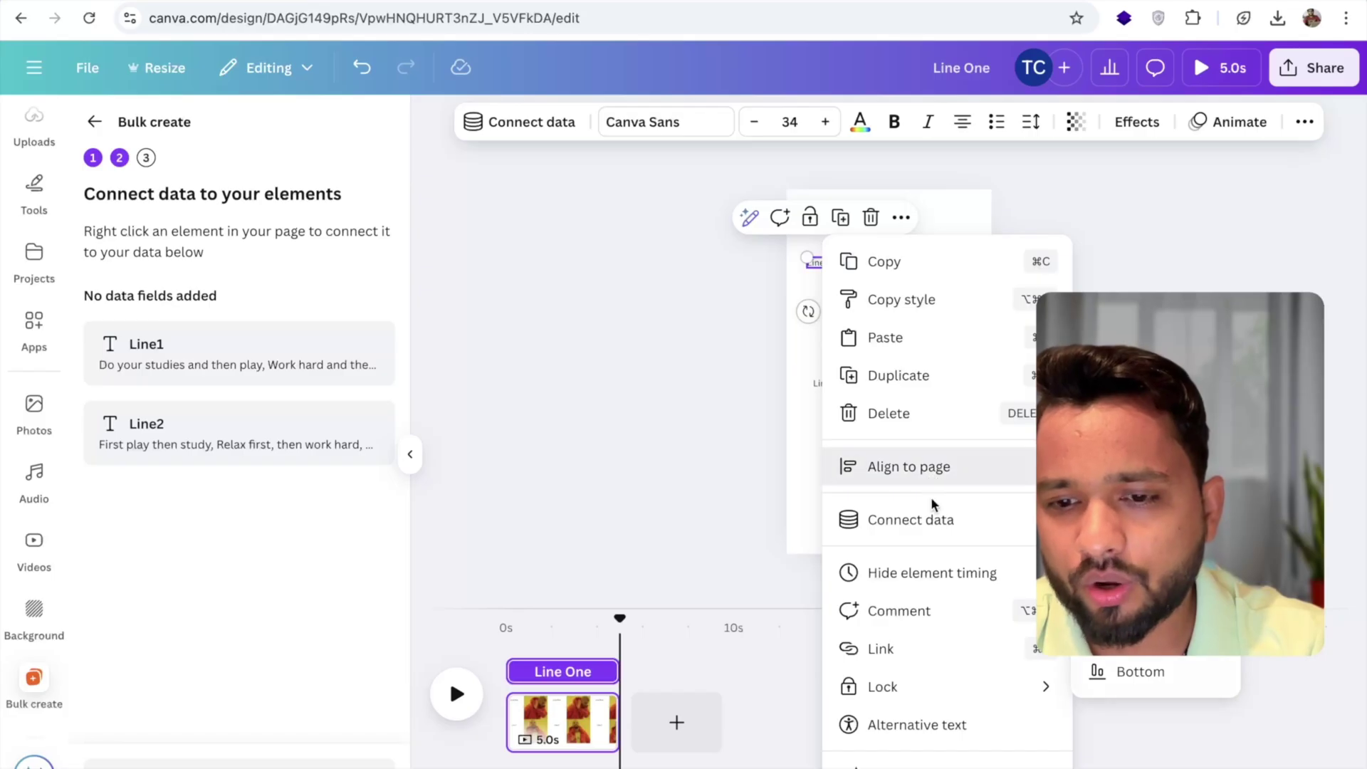
pyautogui.click(929, 525)
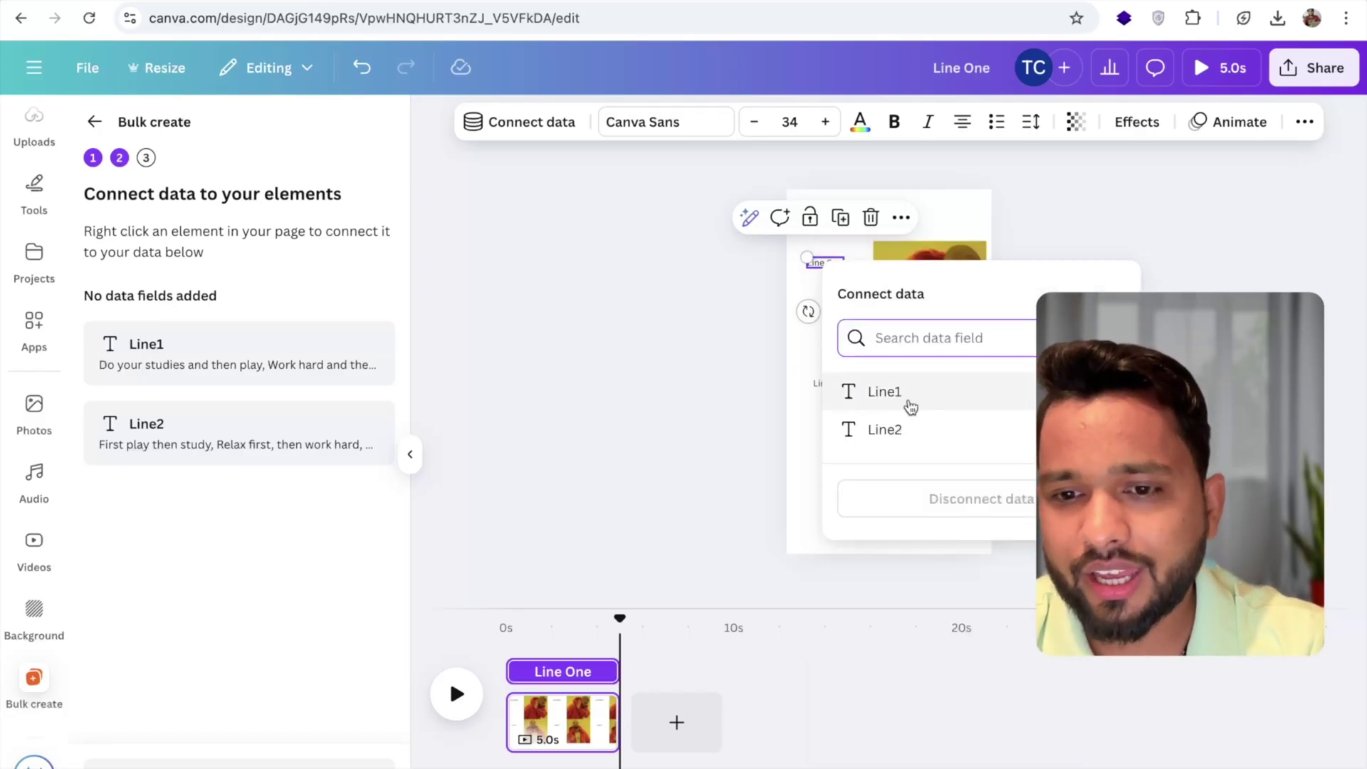
pyautogui.click(919, 396)
# Connect the "Line 2" text beside the lower picture to the Line2 data field and continue to the list of data rows to apply.
pyautogui.click(823, 385)
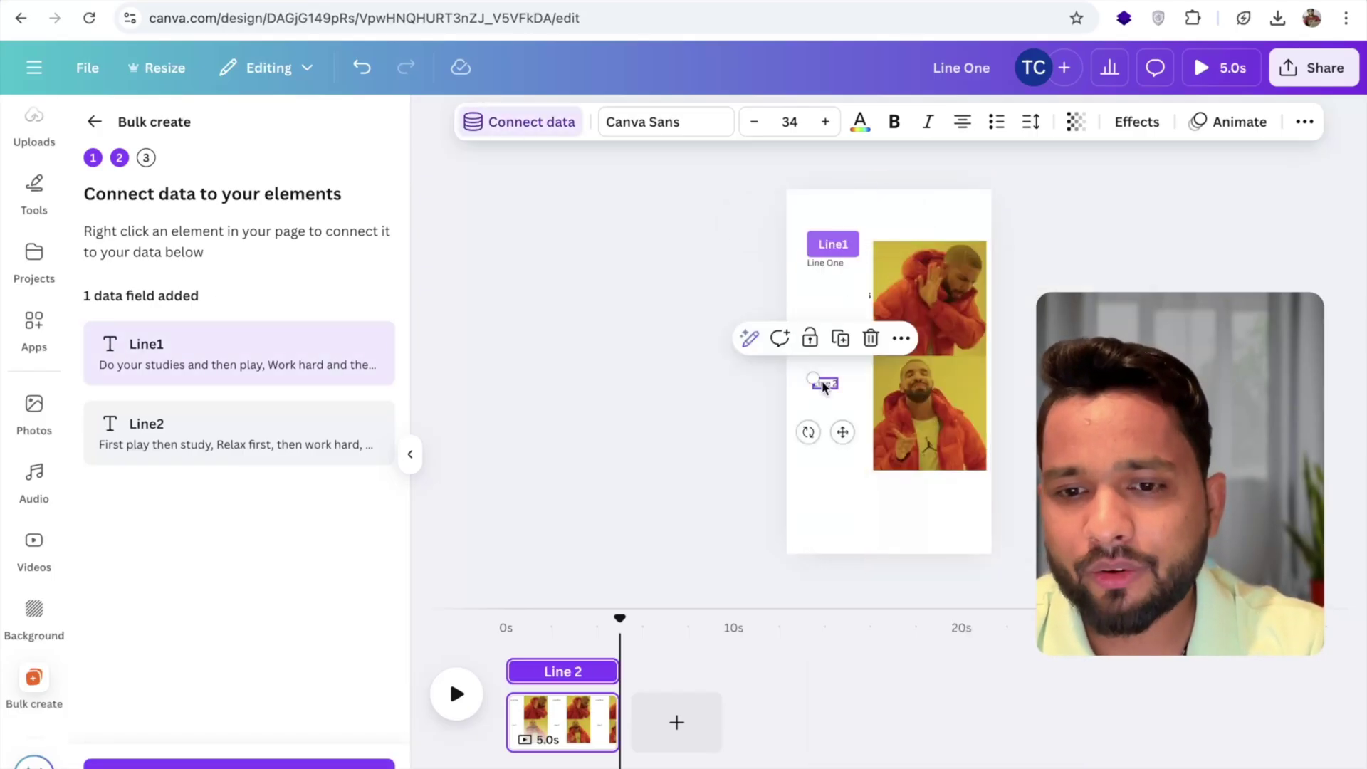
pyautogui.rightClick(824, 385)
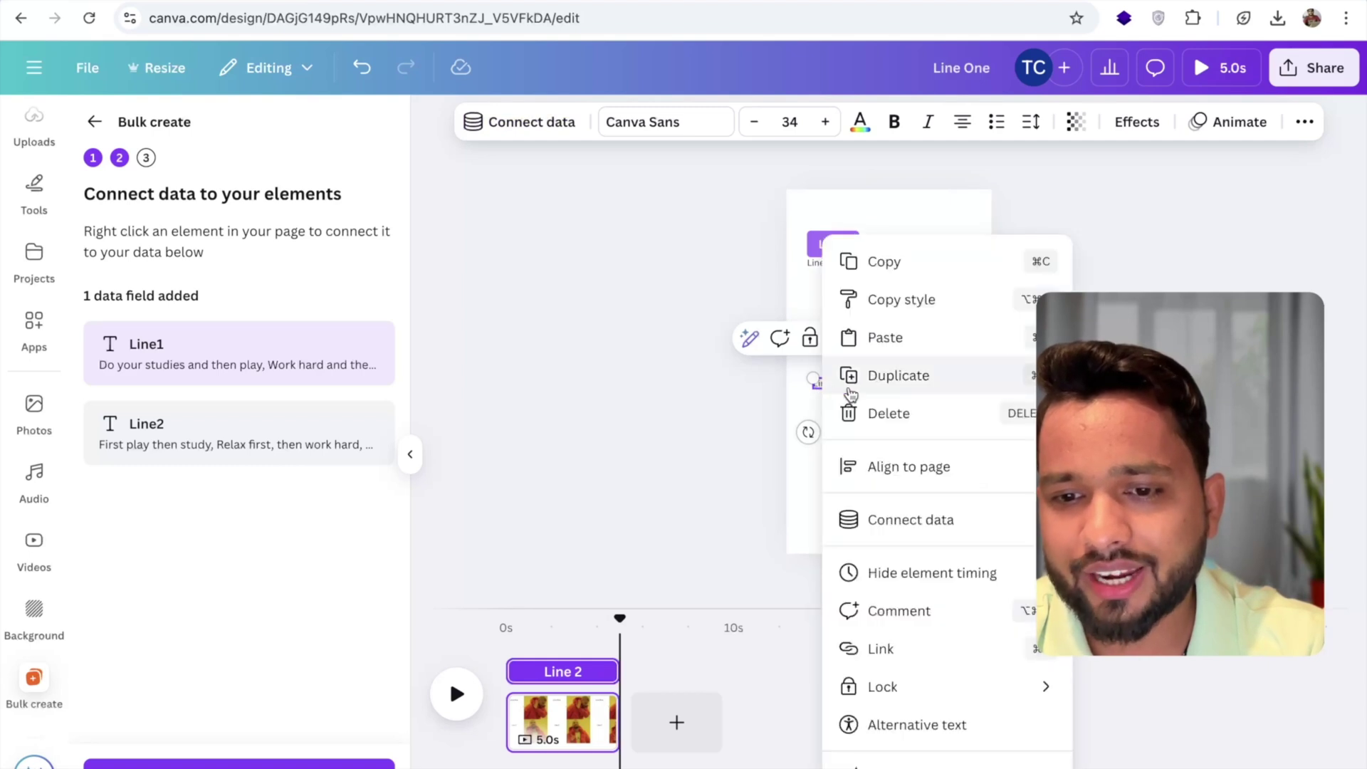
pyautogui.click(925, 519)
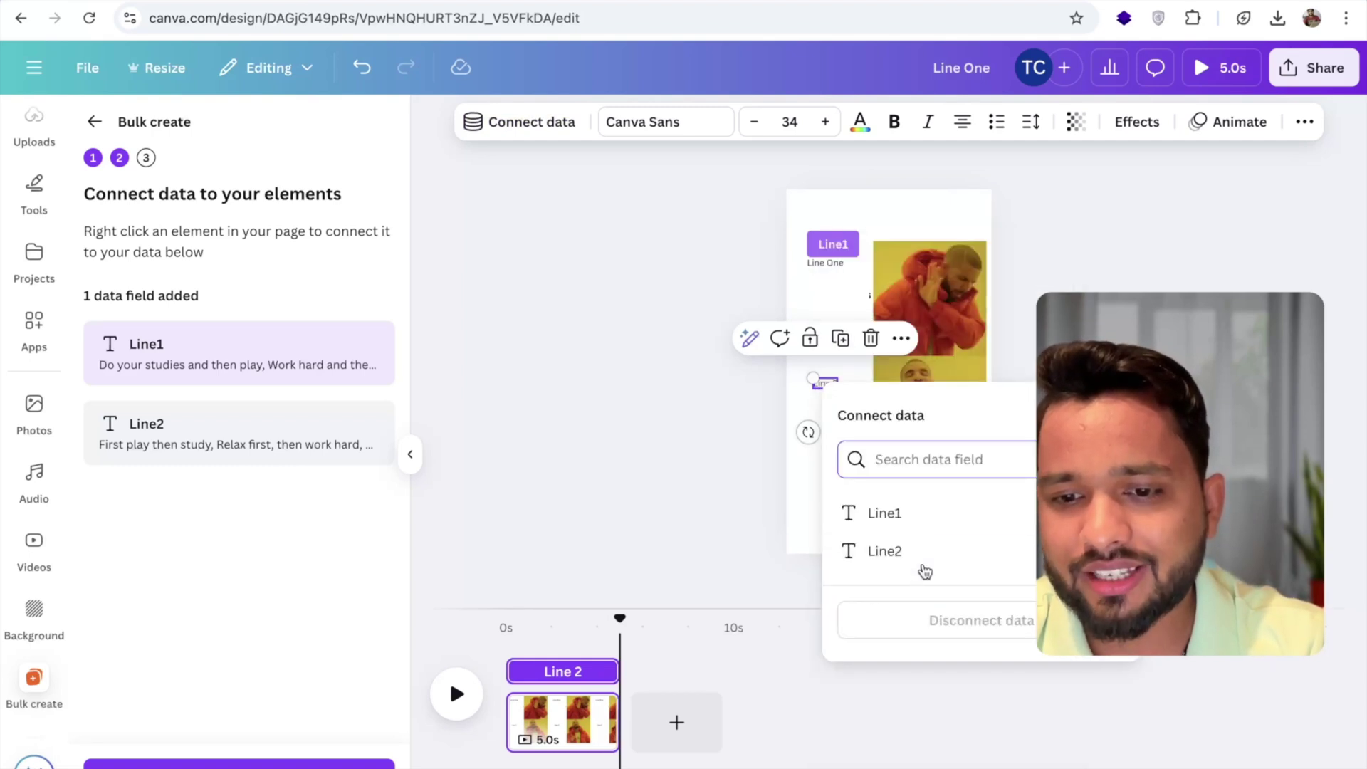
pyautogui.click(934, 560)
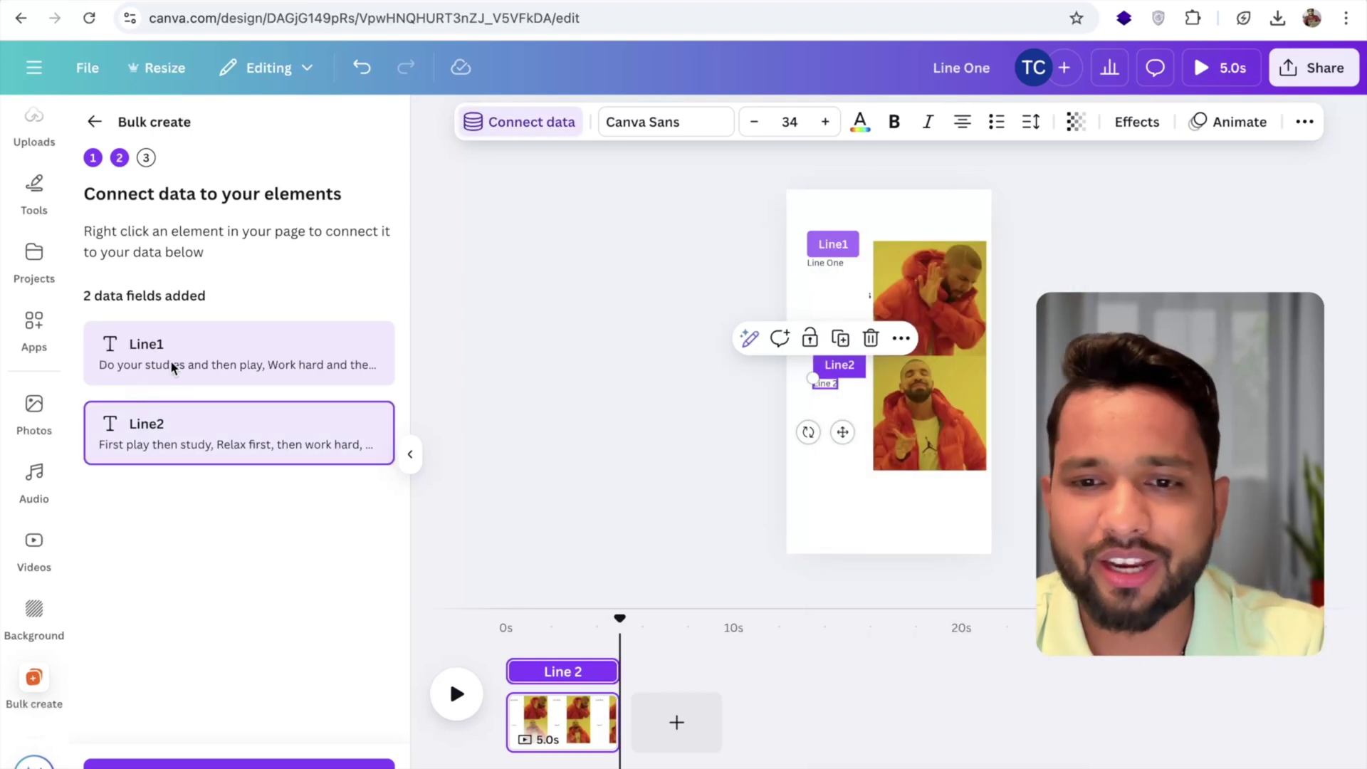
pyautogui.click(278, 763)
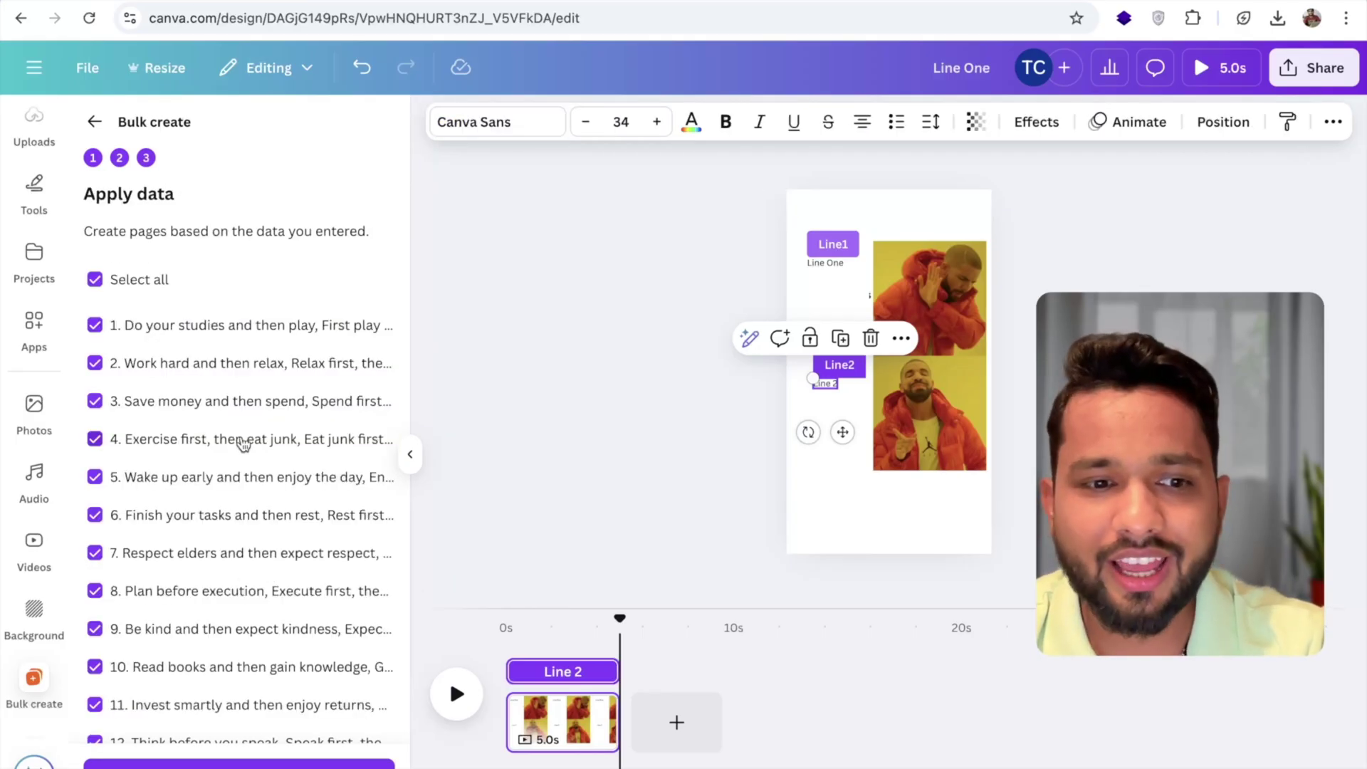
pyautogui.scroll(-20, 240, 442)
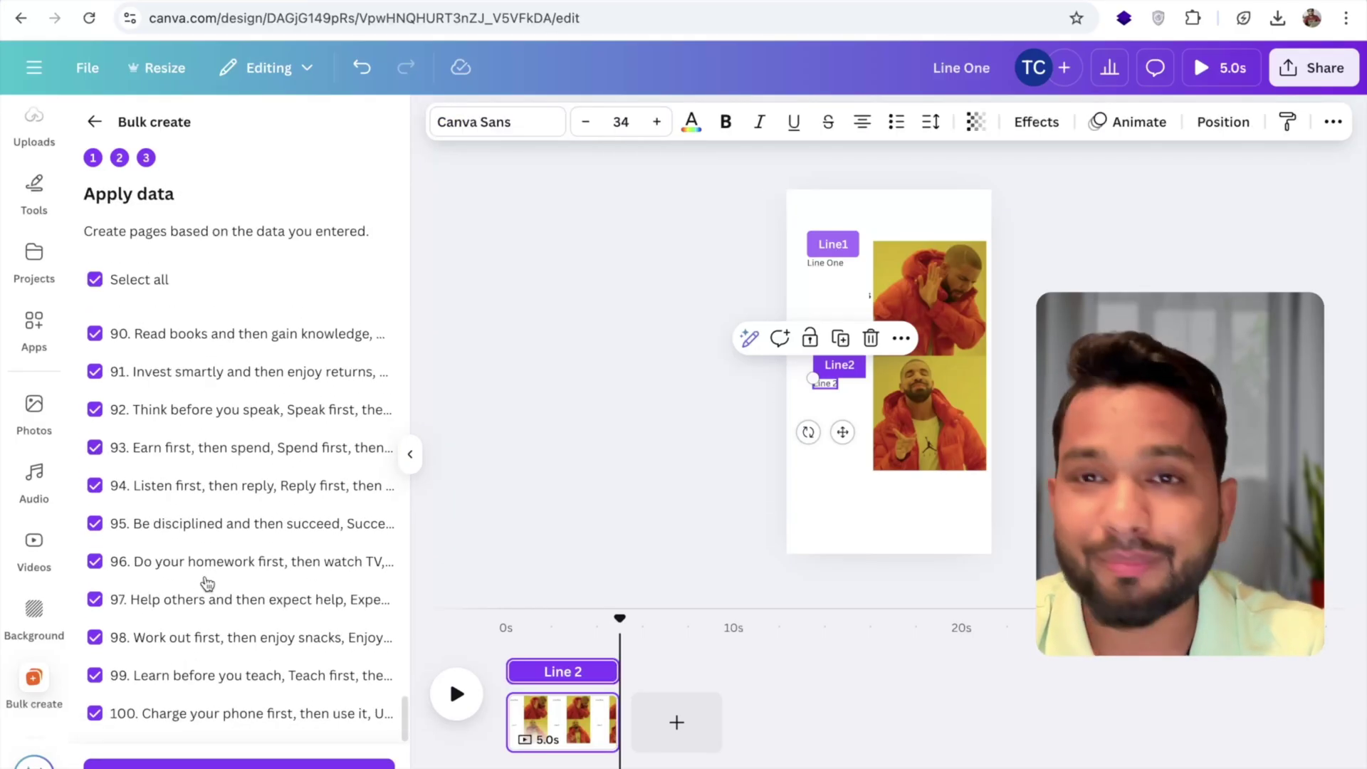
# Shift the "Line 2" and "Line One" texts slightly left, away from the pictures, with their left edges aligned.
pyautogui.click(618, 399)
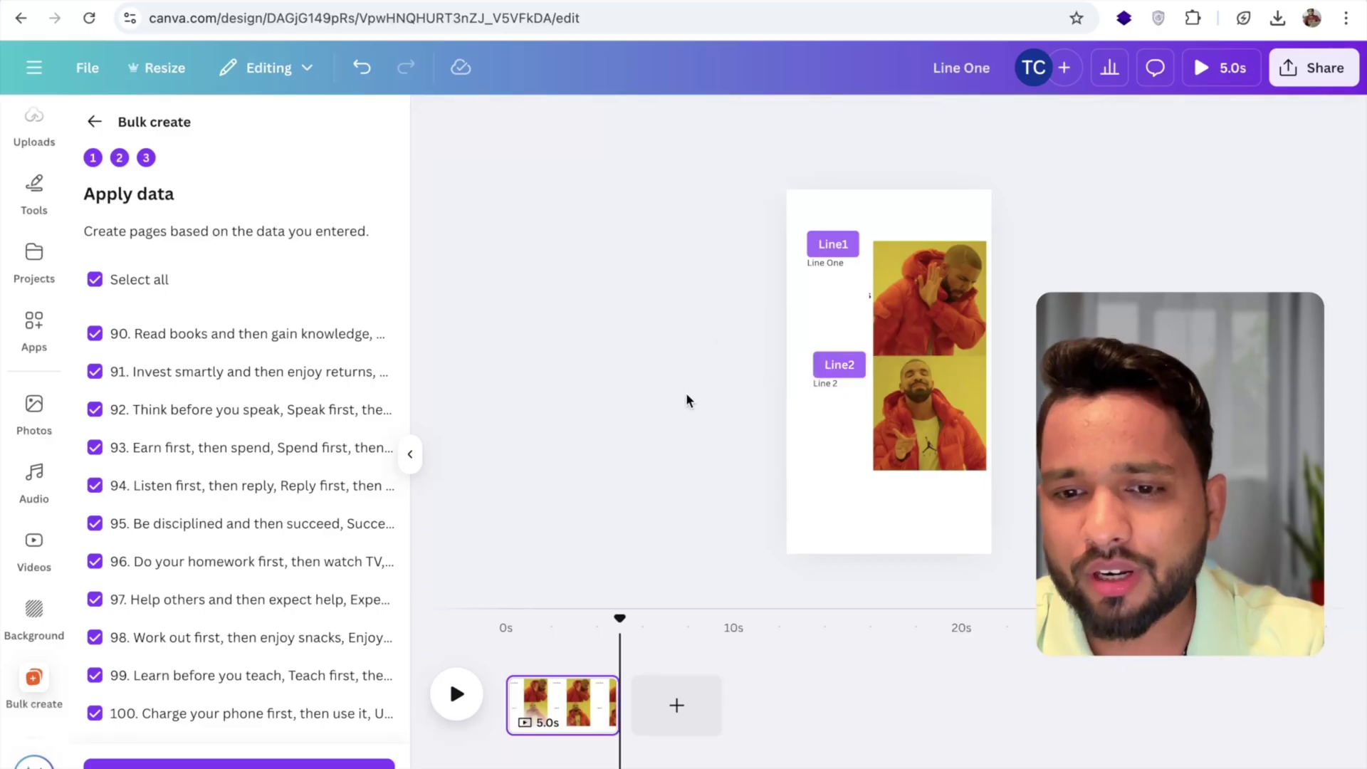
pyautogui.moveTo(828, 385); pyautogui.dragTo(816, 386)
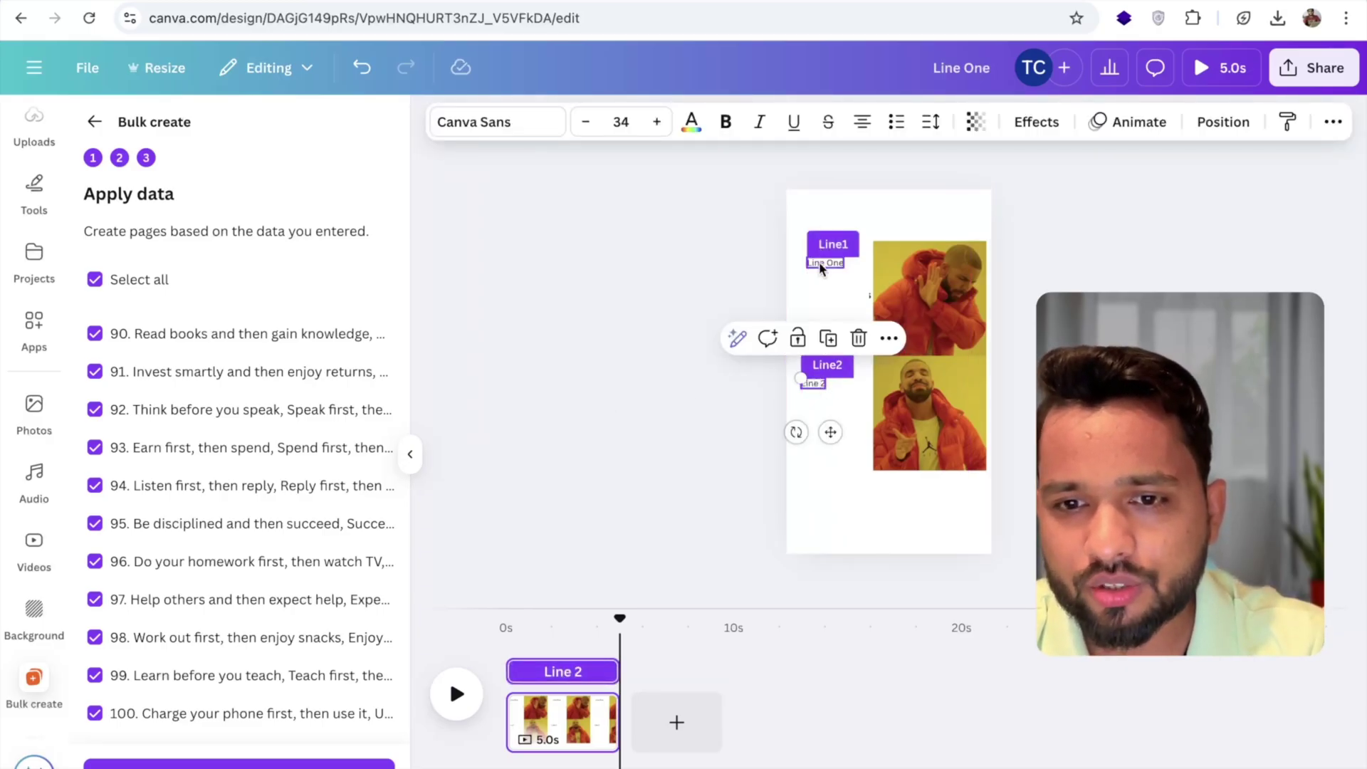
pyautogui.moveTo(816, 264); pyautogui.dragTo(813, 259)
pyautogui.click(680, 340)
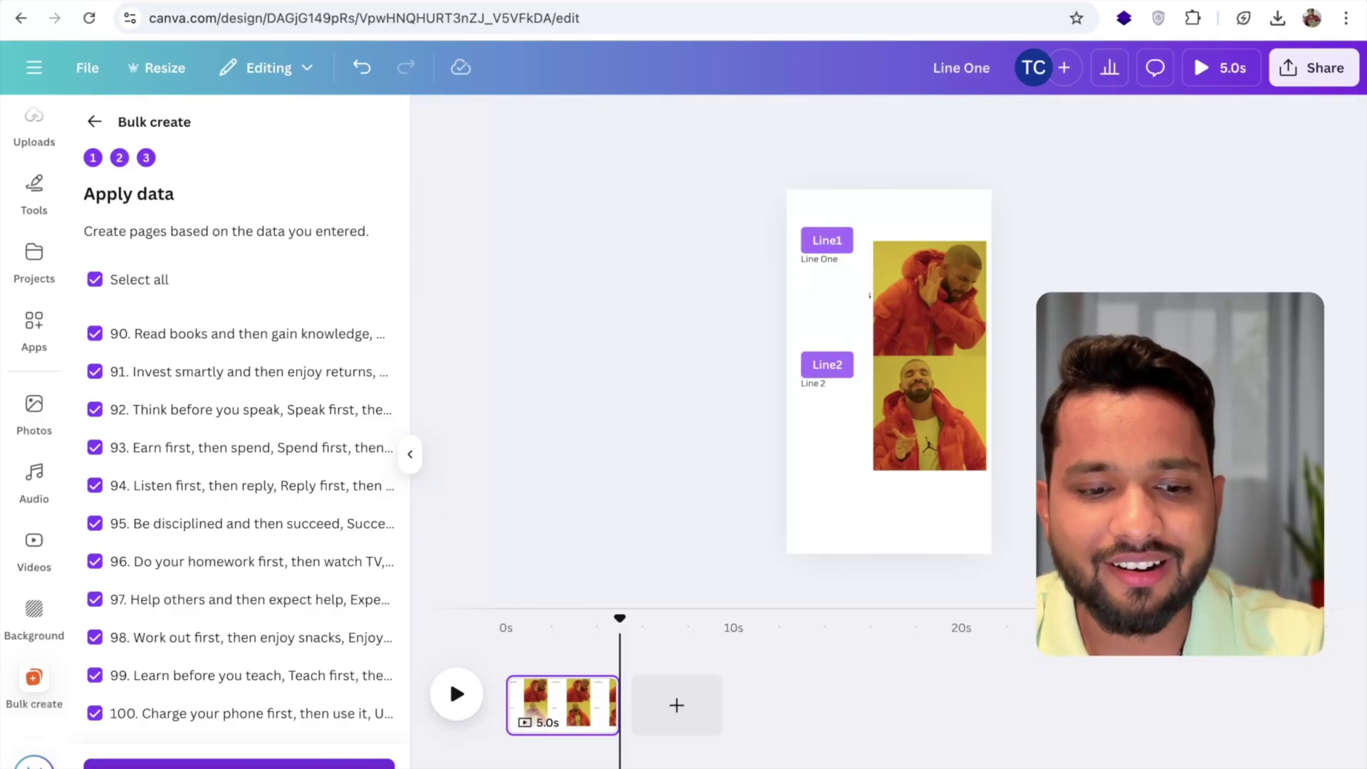
# Generate the meme pages from all 100 selected data rows and look through several pages of the new design.
pyautogui.click(257, 763)
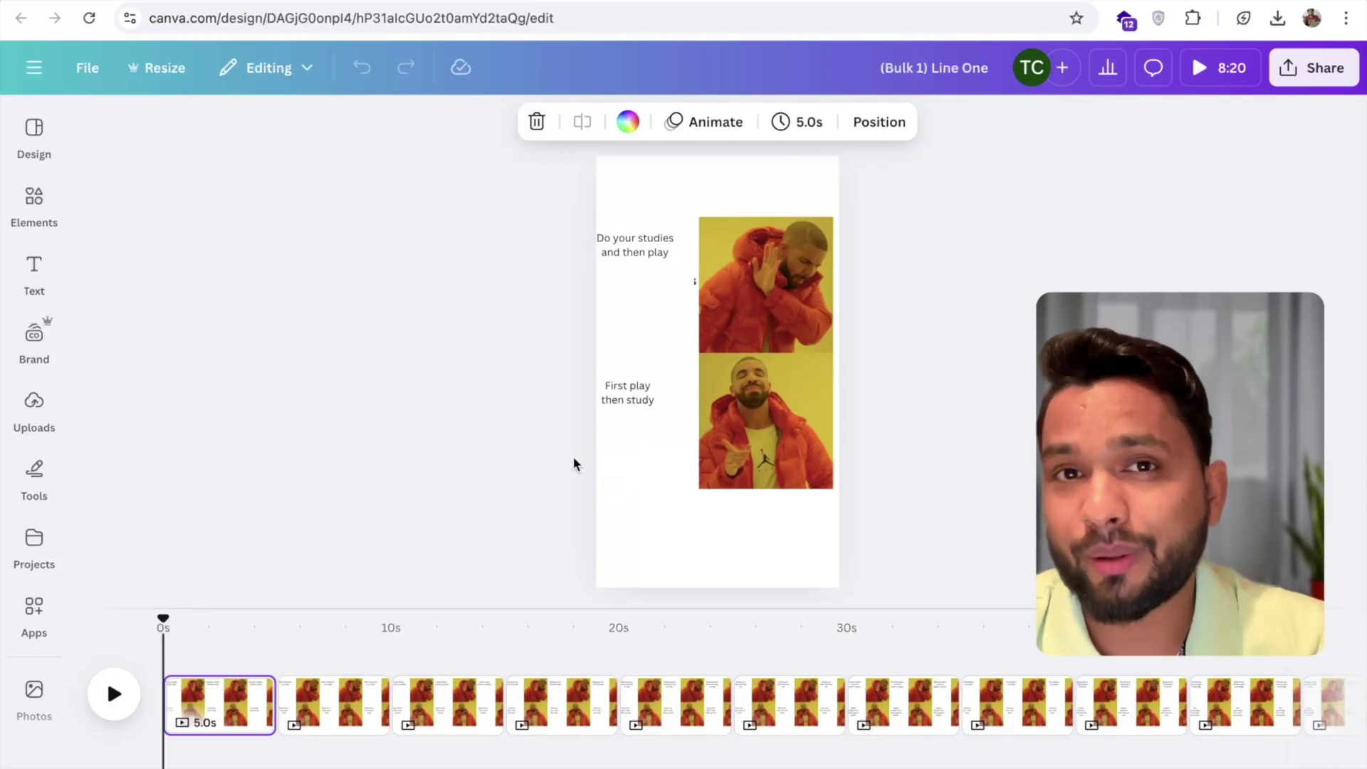
pyautogui.click(251, 627)
pyautogui.click(287, 635)
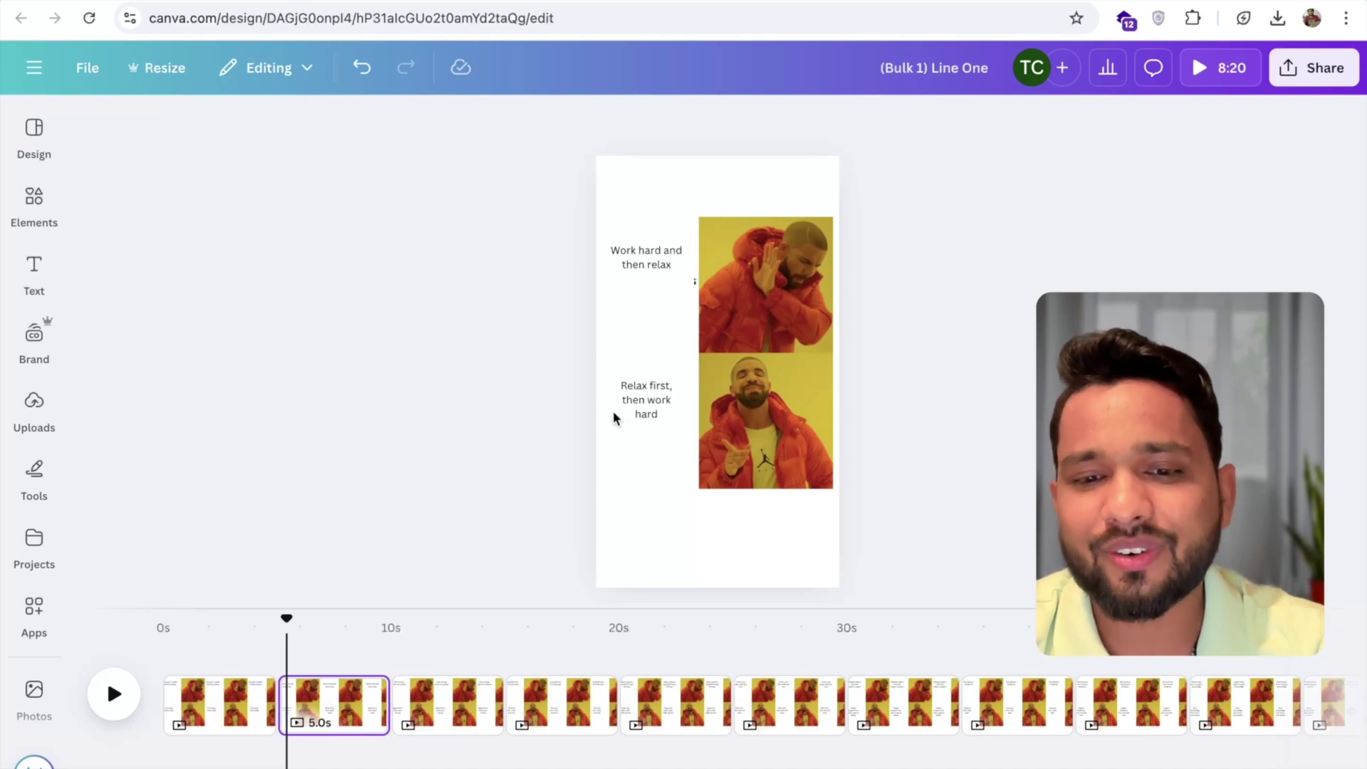
pyautogui.hscroll(1, 876, 663)
pyautogui.hscroll(15, 875, 663)
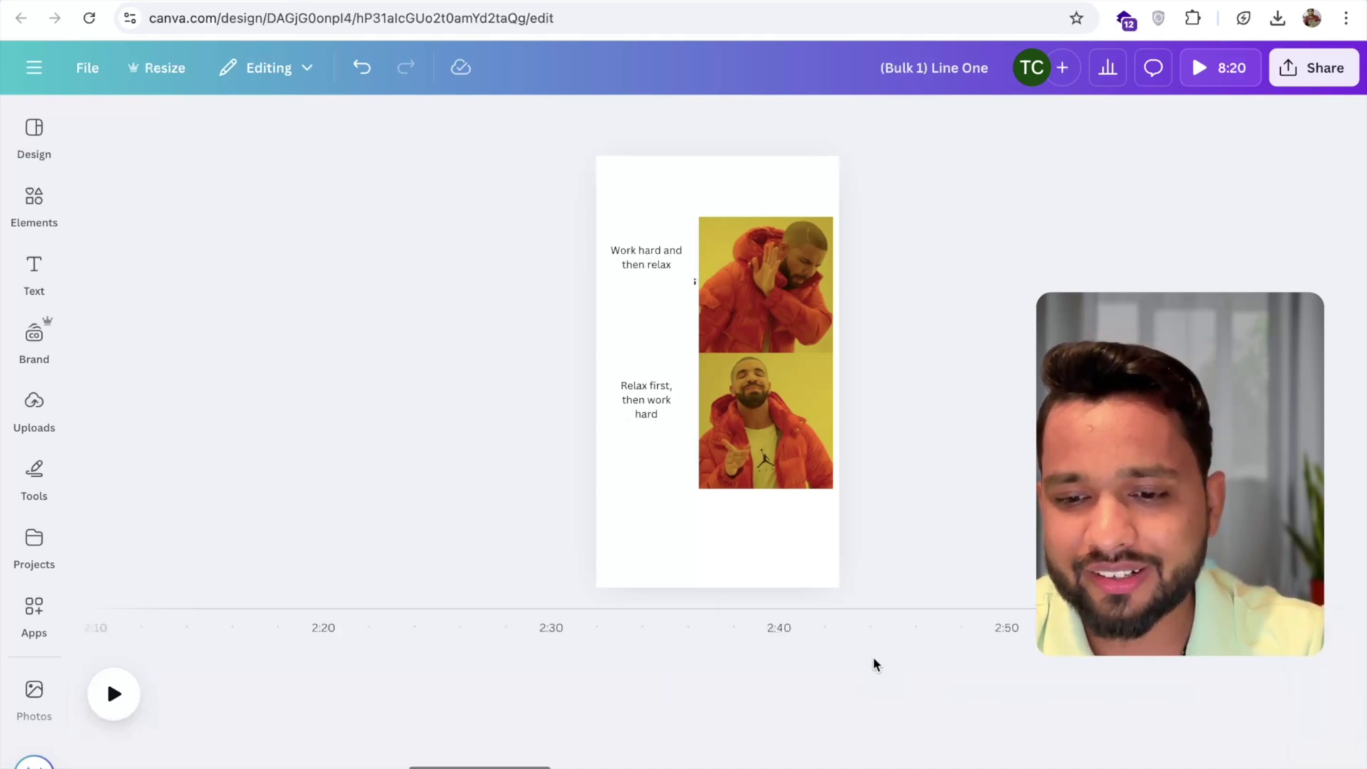
pyautogui.click(961, 675)
pyautogui.hscroll(10, 961, 671)
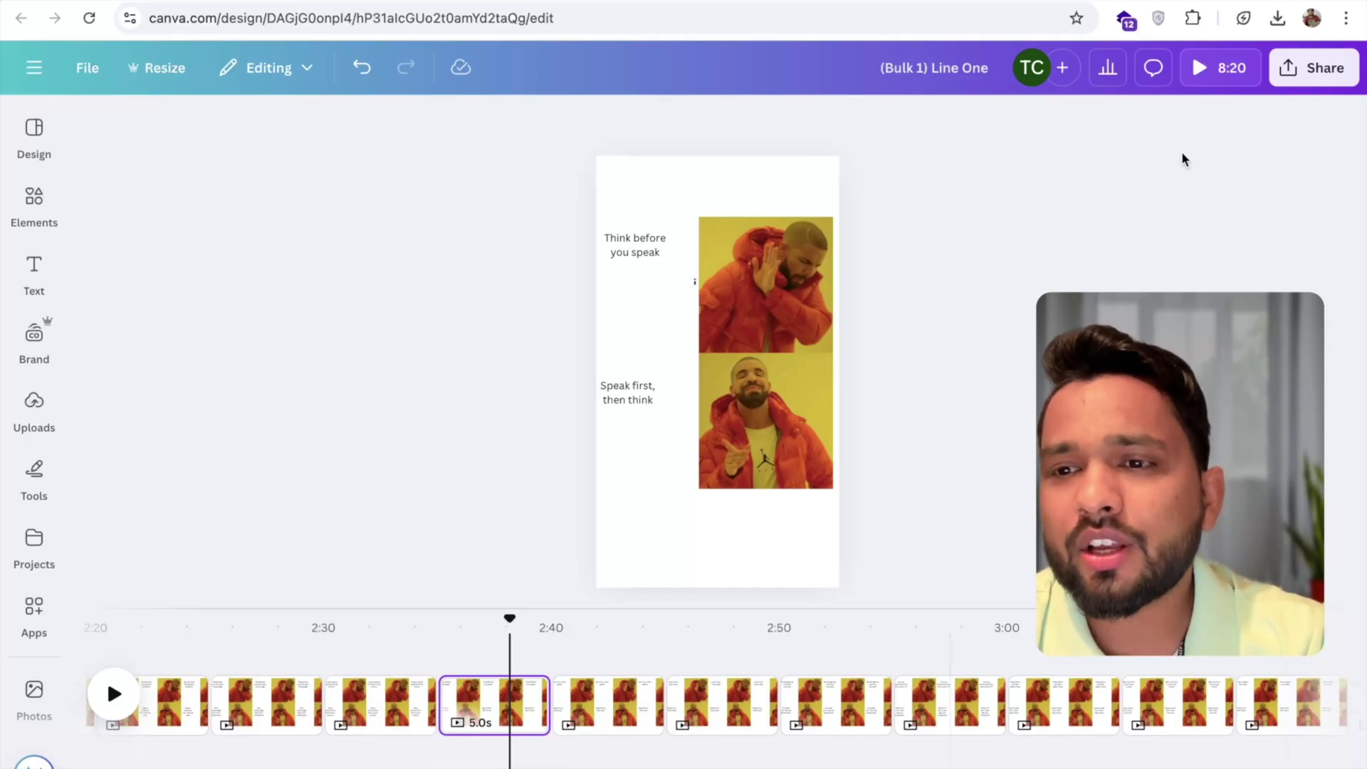
# Download the bulk-created pages as separate MP4 Video files at 1080p (HD).
pyautogui.click(1310, 68)
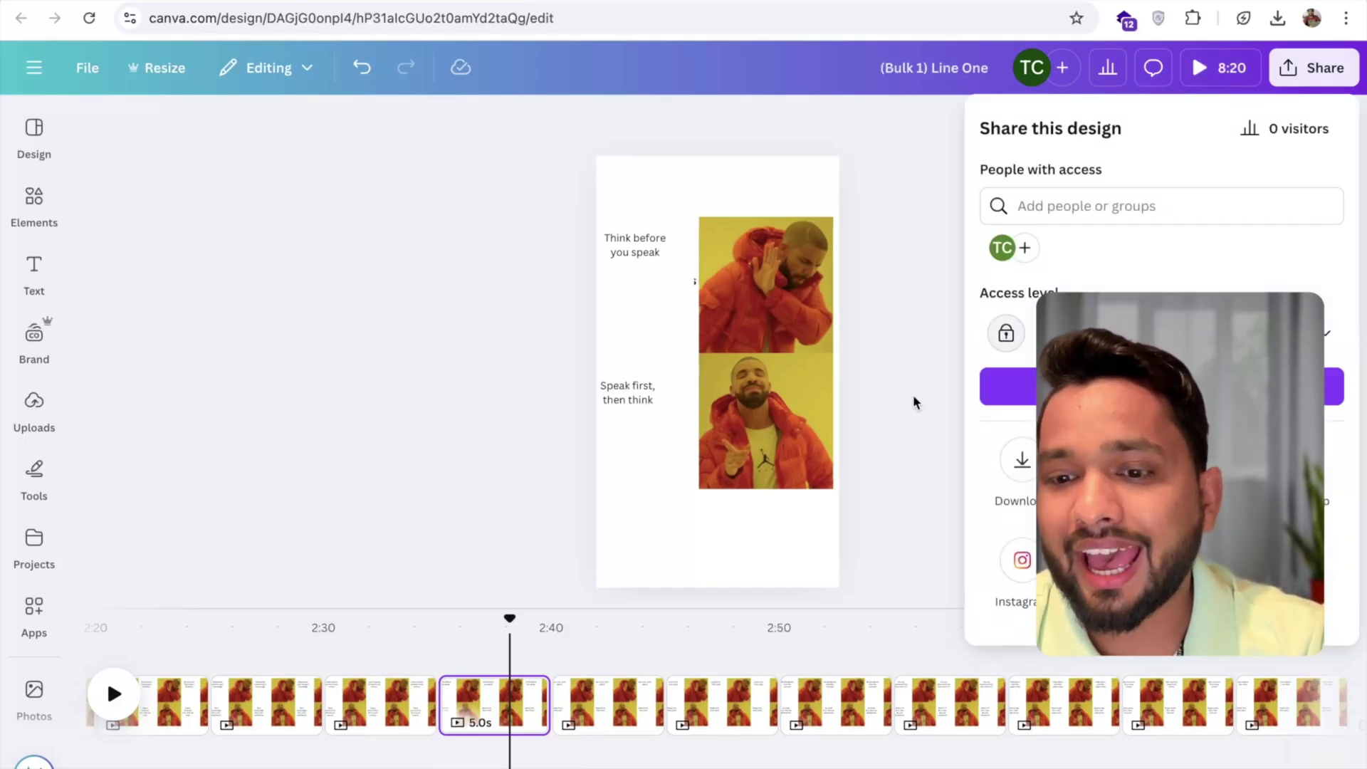
pyautogui.click(1022, 461)
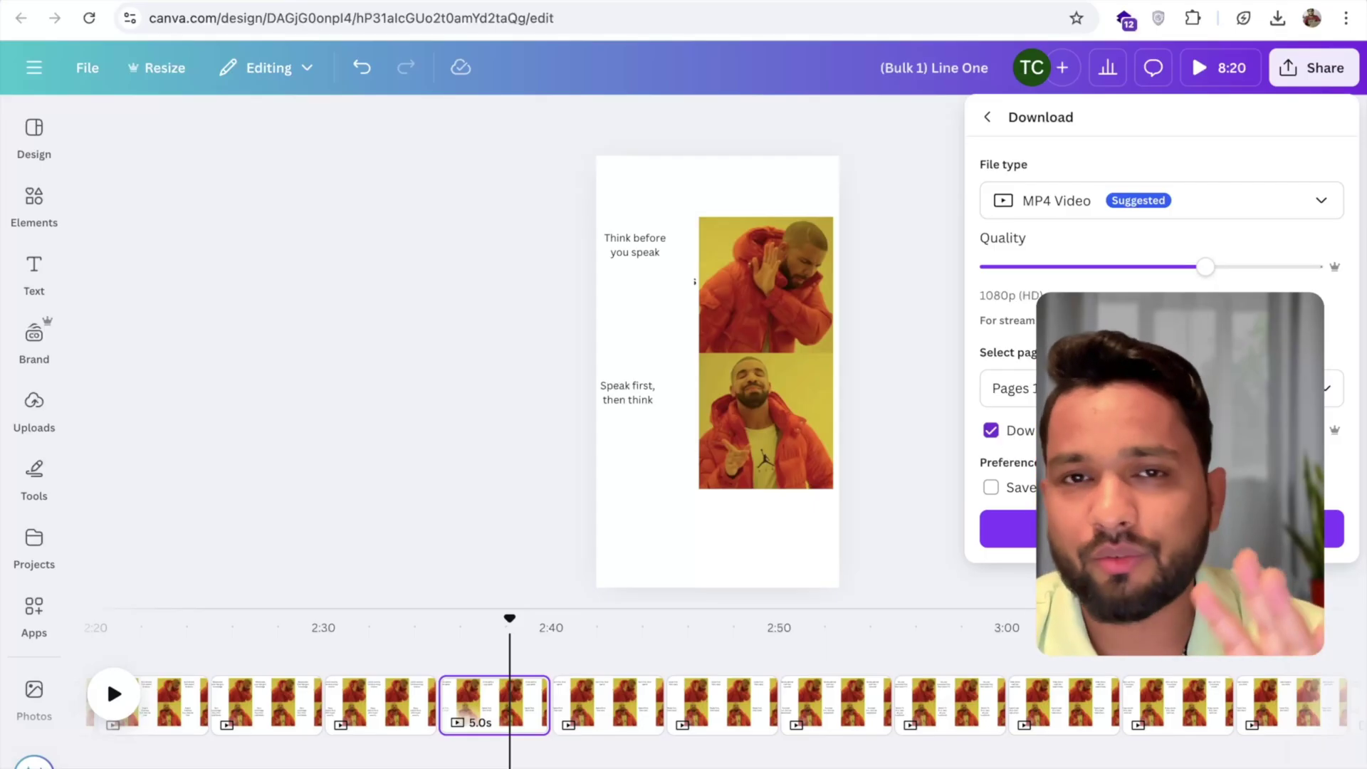
pyautogui.click(1160, 528)
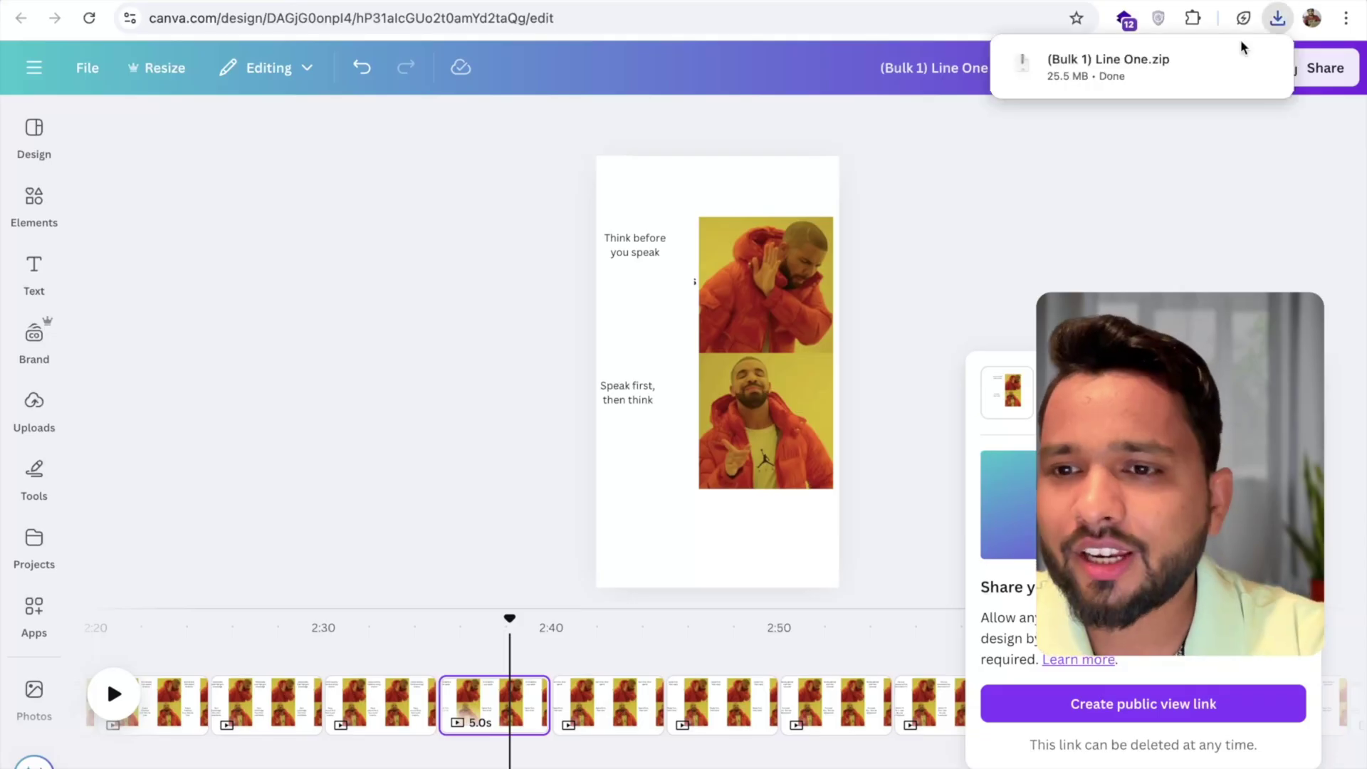
# Extract the downloaded (Bulk 1) Line One.zip in Finder and open the extracted folder to look over its MP4 files.
pyautogui.click(1225, 64)
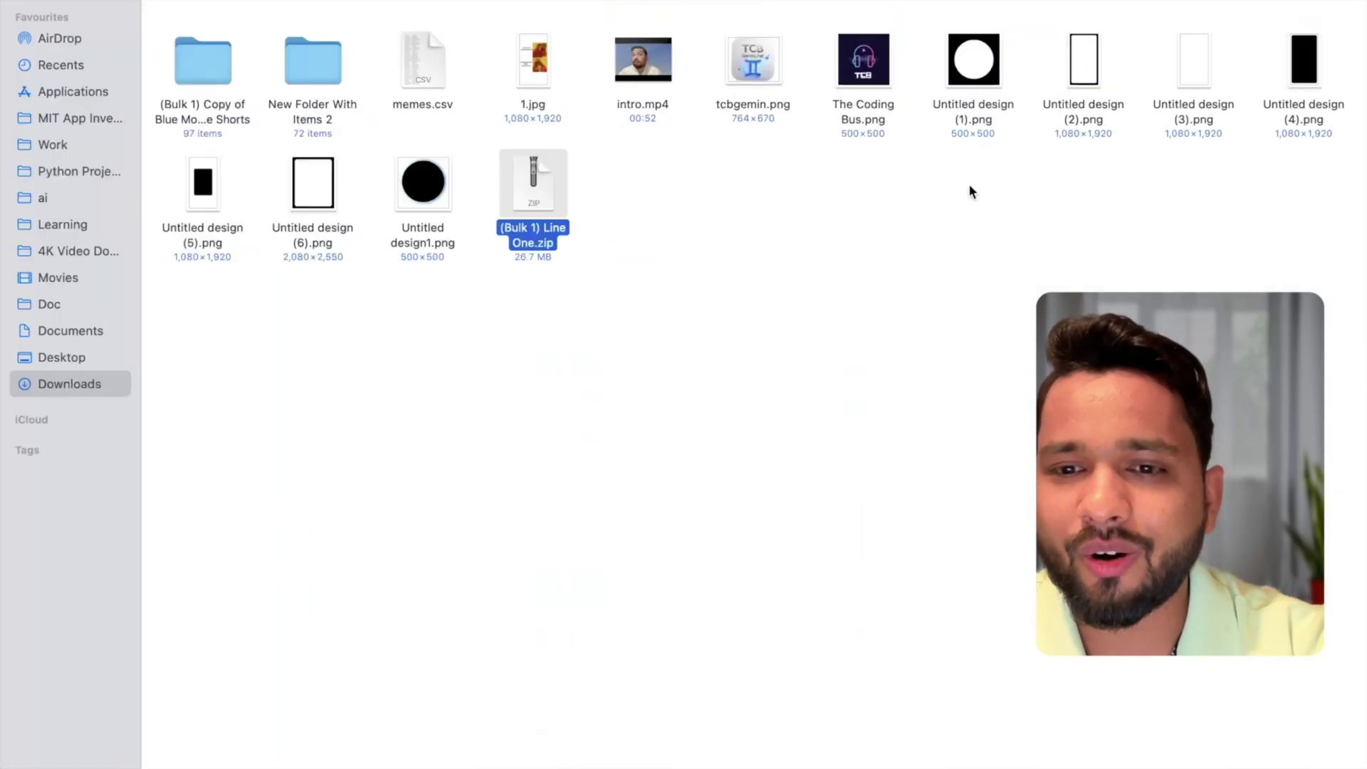
pyautogui.doubleClick(541, 195)
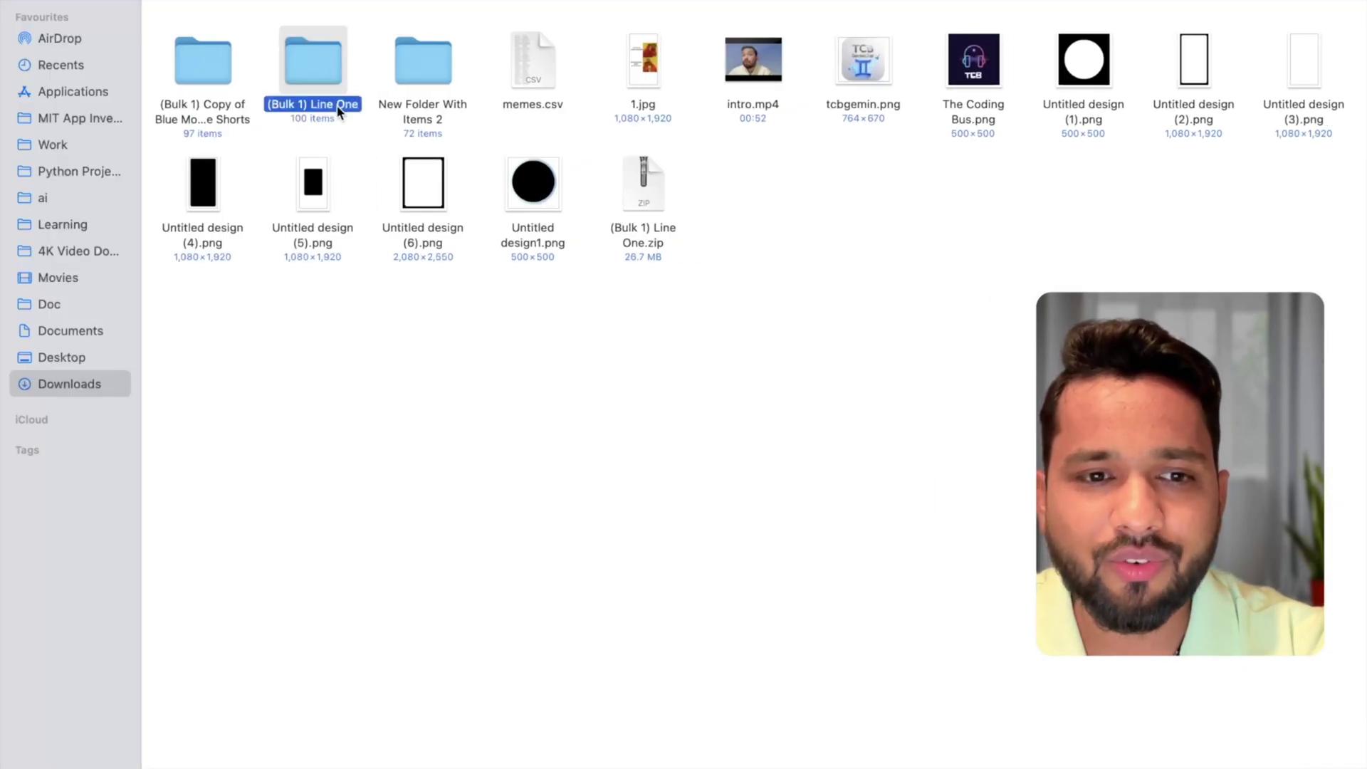
pyautogui.doubleClick(310, 64)
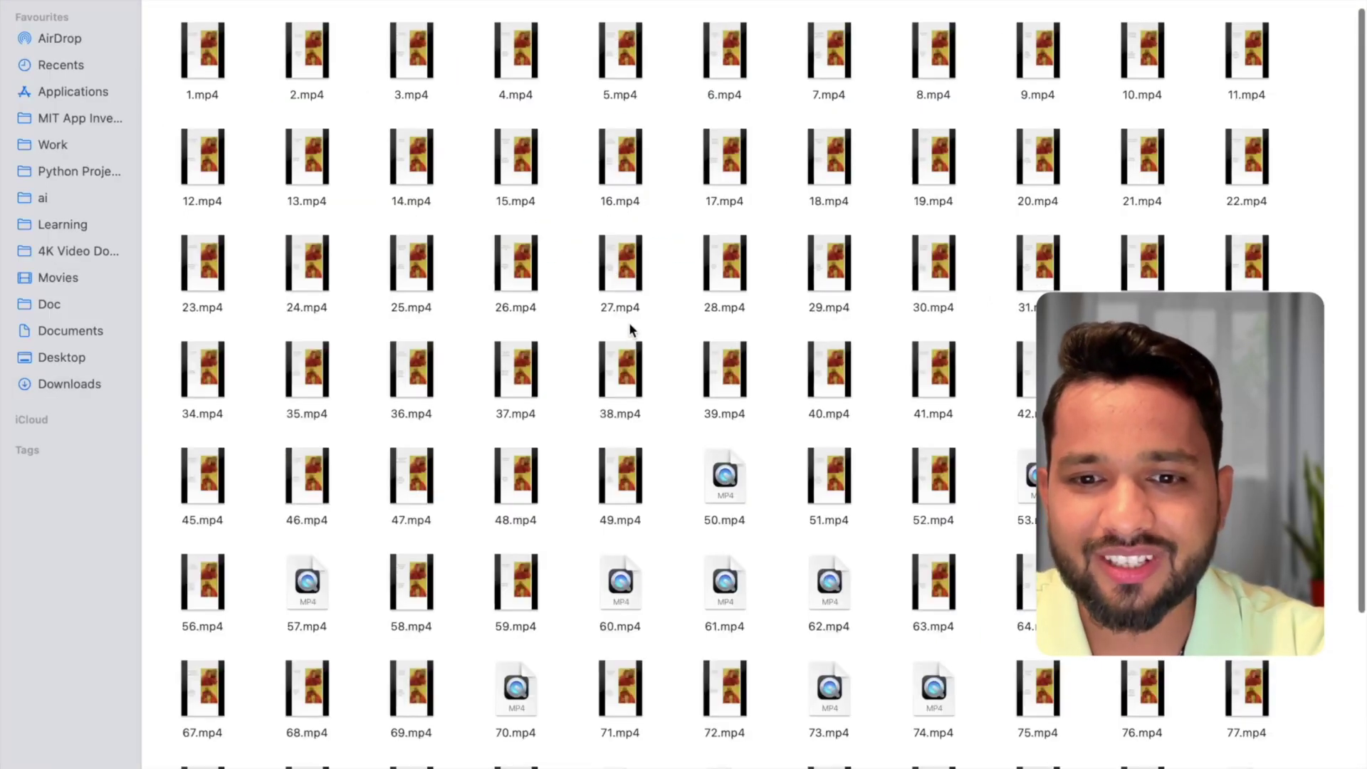
pyautogui.scroll(-3, 629, 324)
pyautogui.scroll(-2, 630, 321)
pyautogui.scroll(5, 629, 320)
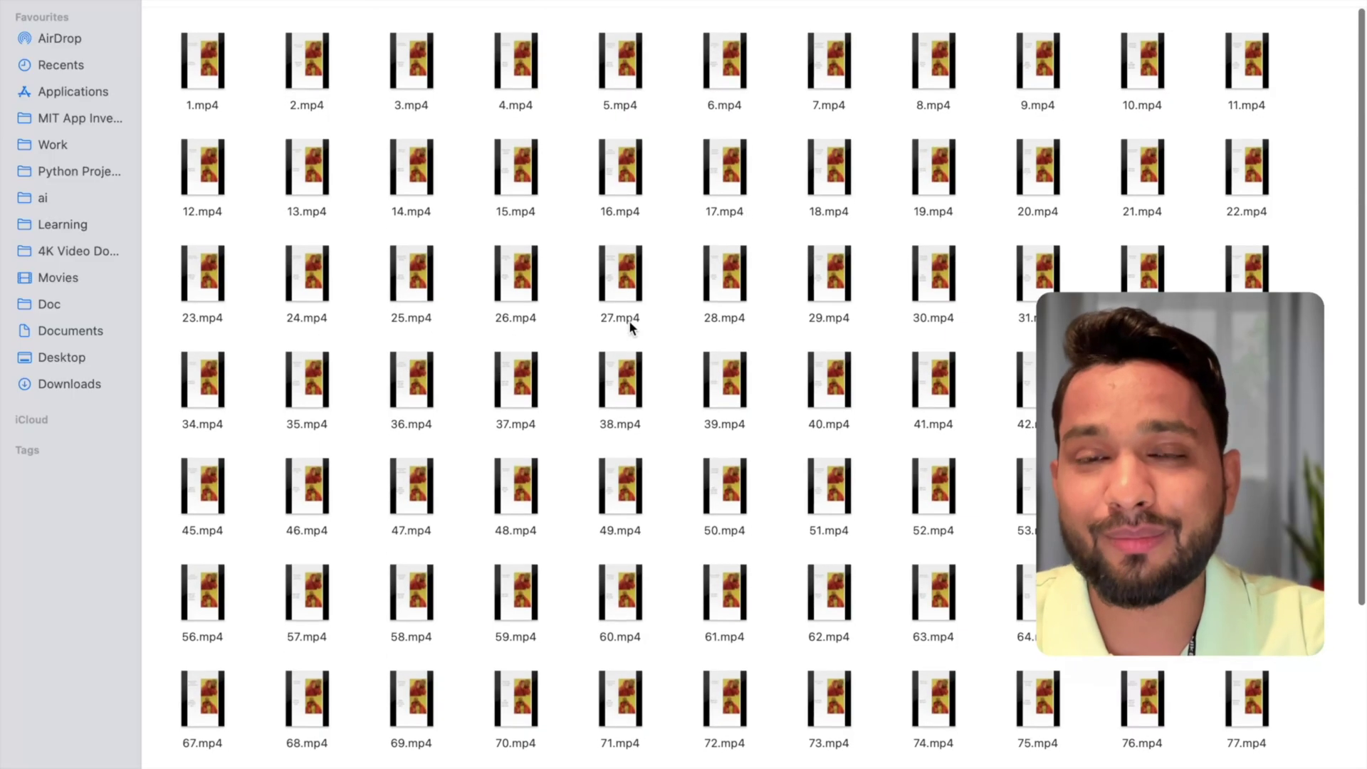